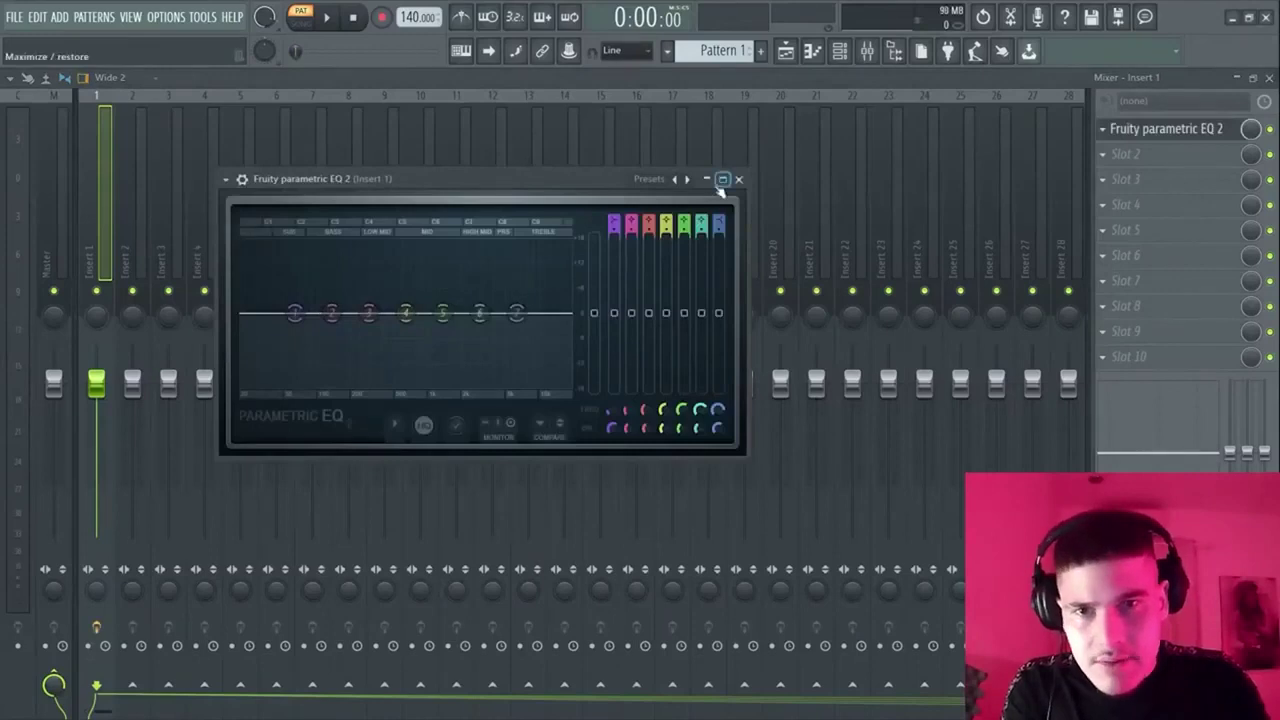
# Try a deep cut on band 2 at 148 Hz in the maximized Fruity parametric EQ 2 on Insert 1.
pyautogui.click(722, 180)
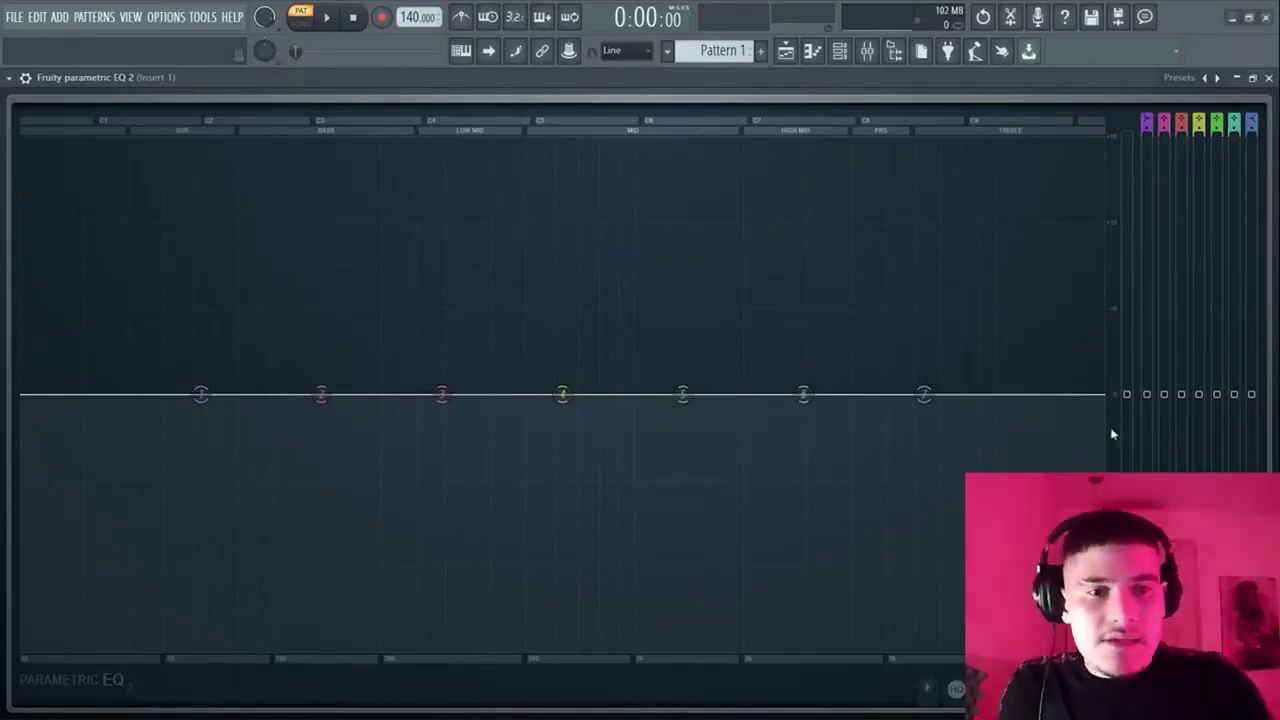
pyautogui.moveTo(1164, 394); pyautogui.dragTo(1164, 453)
pyautogui.moveTo(321, 453); pyautogui.dragTo(321, 562)
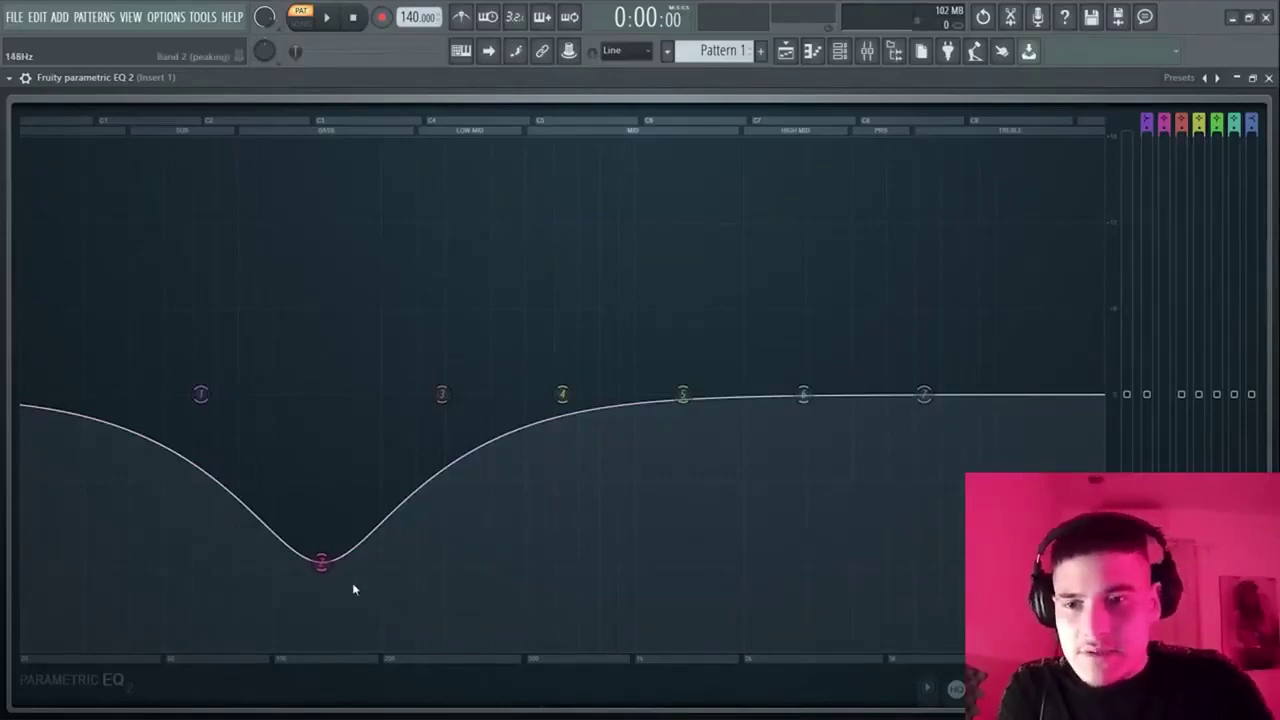
pyautogui.hotkey('ctrl', 'z')
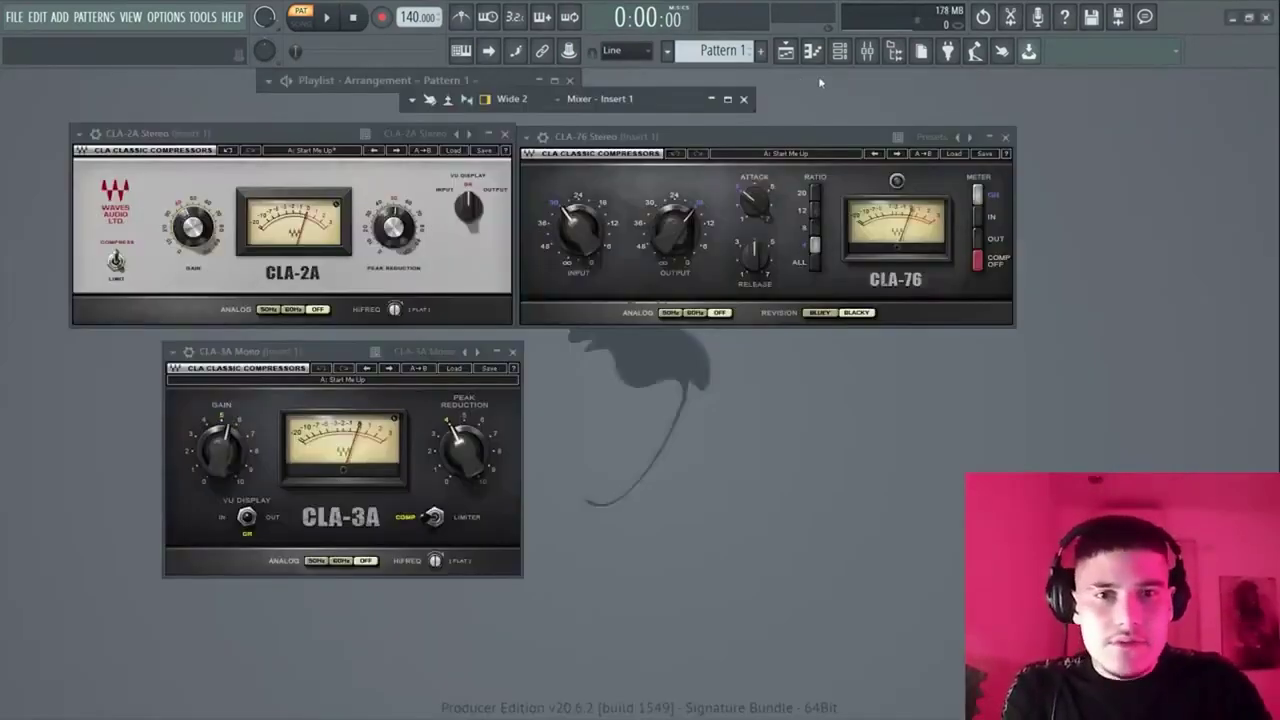
# Review the CLA-3A Mono, CLA-76 Stereo and CLA-2A Stereo compressors on mixer Insert 1, closing each one after viewing.
pyautogui.click(727, 98)
pyautogui.click(1147, 233)
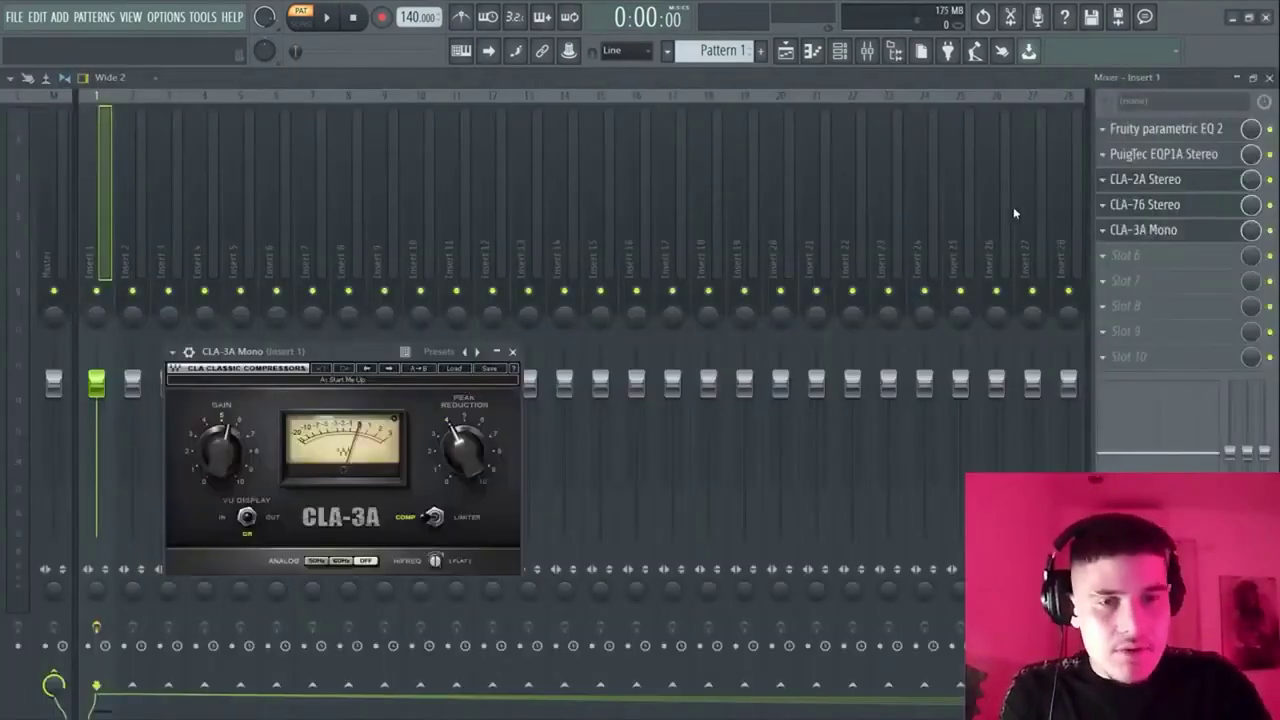
pyautogui.click(522, 351)
pyautogui.click(1178, 206)
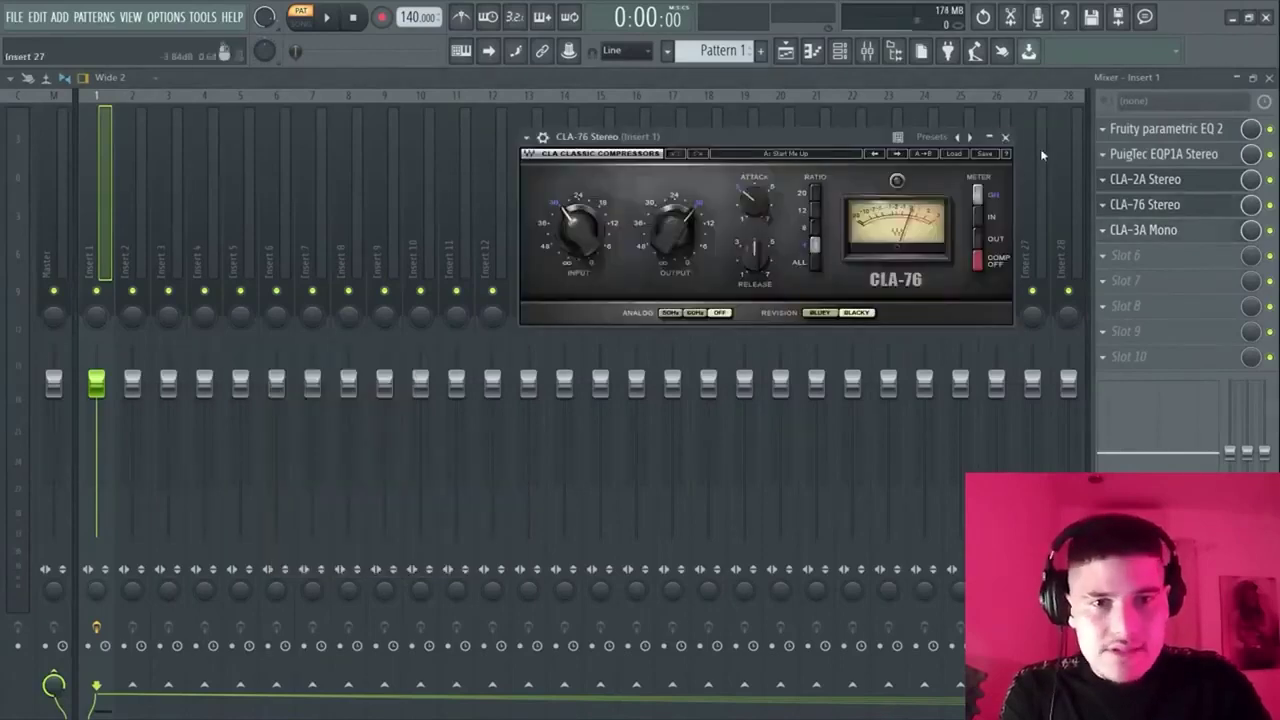
pyautogui.click(1178, 206)
pyautogui.click(1187, 181)
pyautogui.click(504, 133)
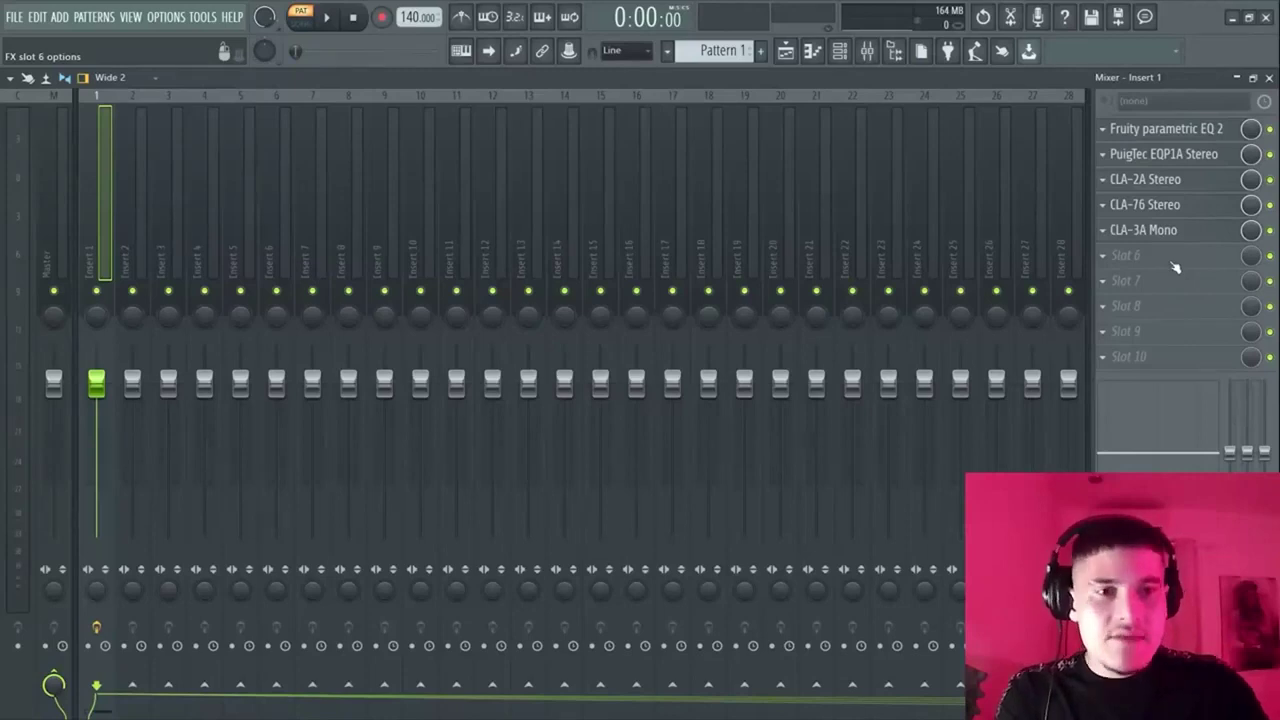
pyautogui.click(1150, 231)
pyautogui.click(1150, 231)
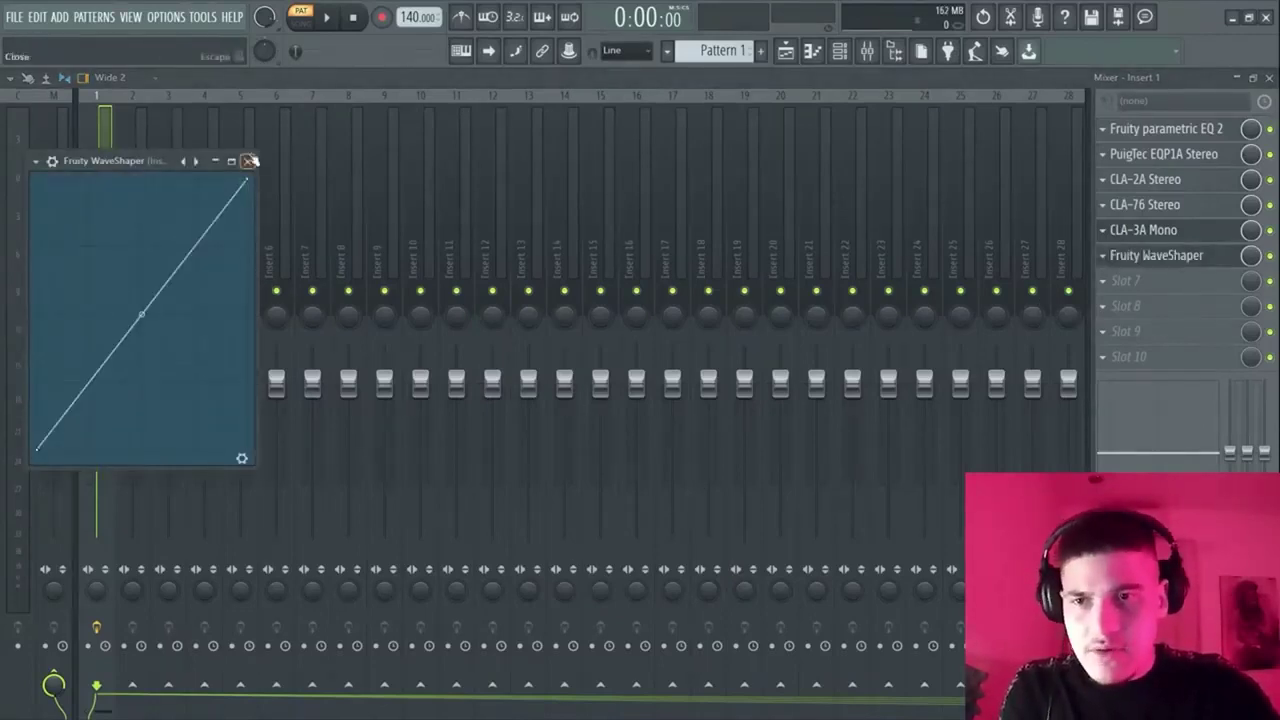
# Load the "808 (The Box x Spinz) 2" sample from the KITS PROD folder into the Sampler channel.
pyautogui.click(840, 51)
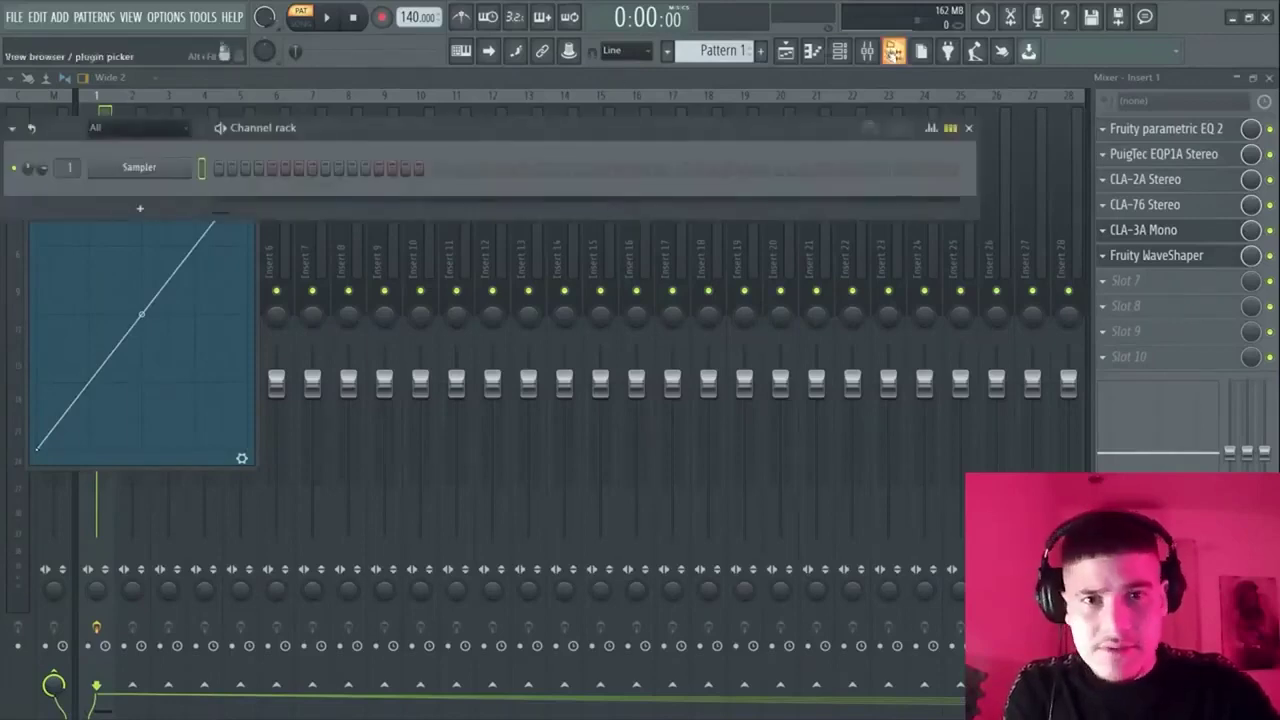
pyautogui.click(894, 51)
pyautogui.click(92, 479)
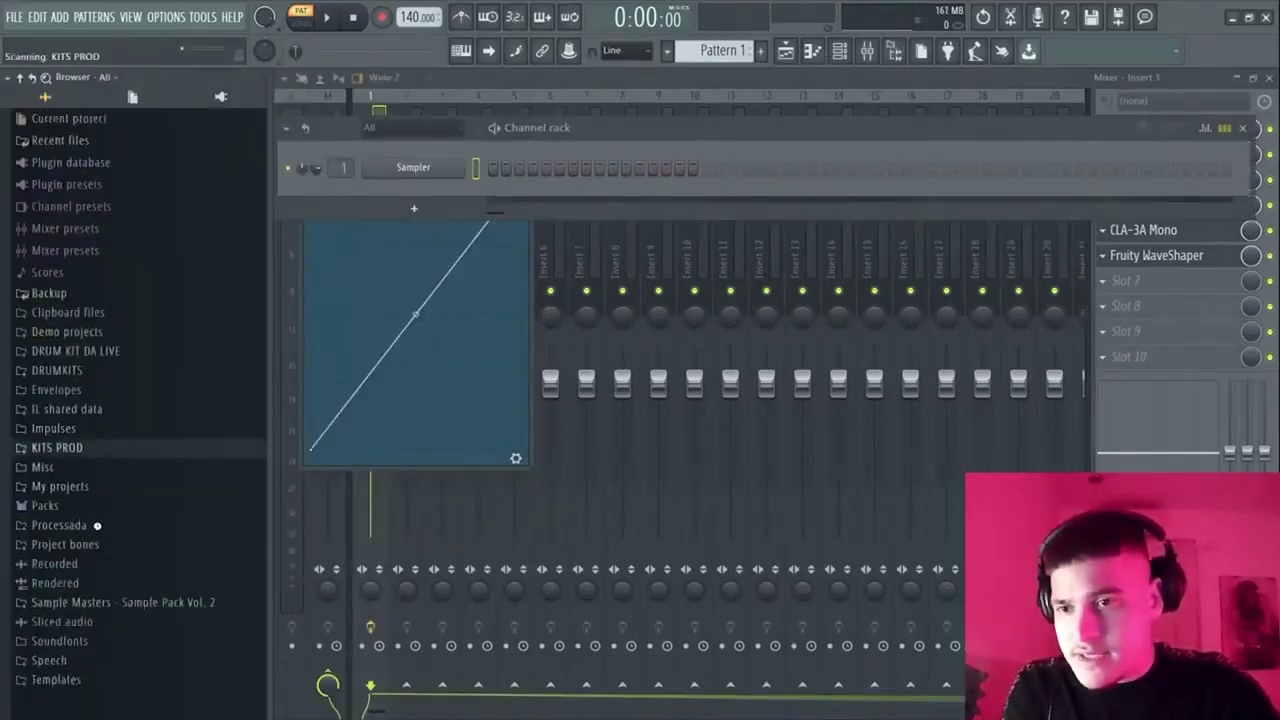
pyautogui.click(117, 615)
pyautogui.moveTo(155, 583); pyautogui.dragTo(440, 168)
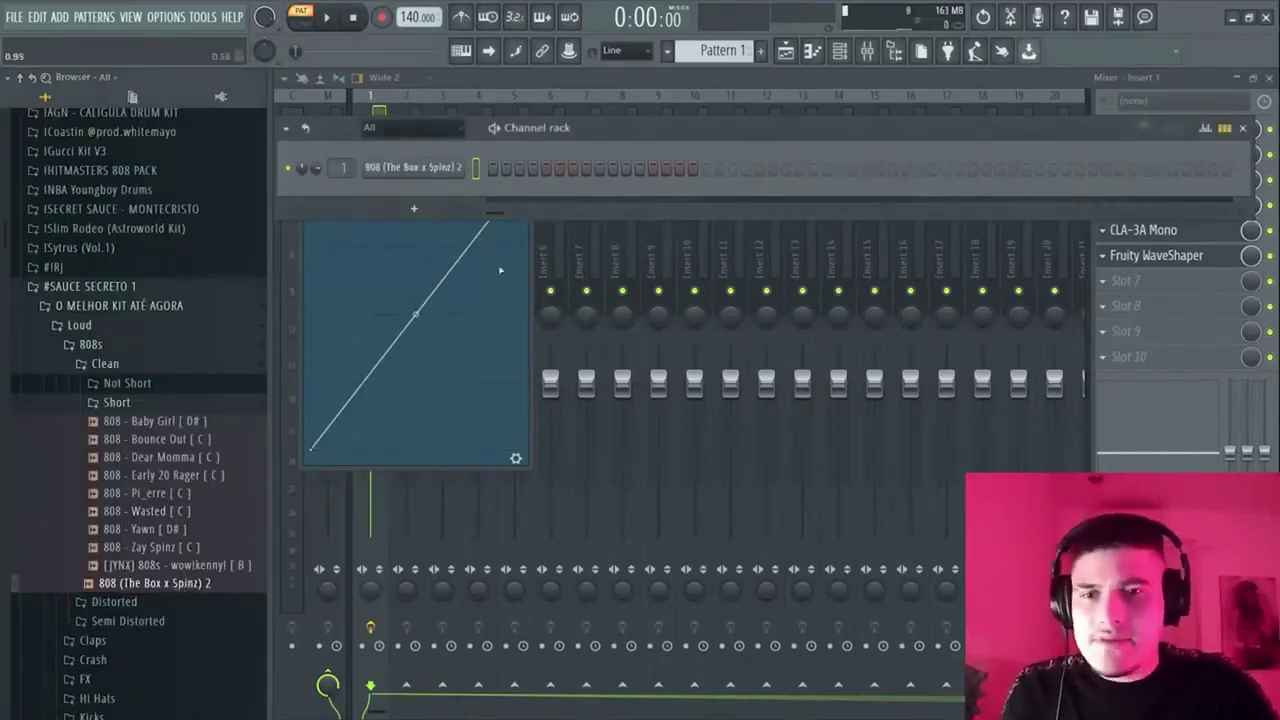
# Route the 808 channel to mixer Insert 2 and place a Fruity parametric EQ 2 in its second effect slot.
pyautogui.moveTo(610, 124); pyautogui.dragTo(686, 337)
pyautogui.click(446, 137)
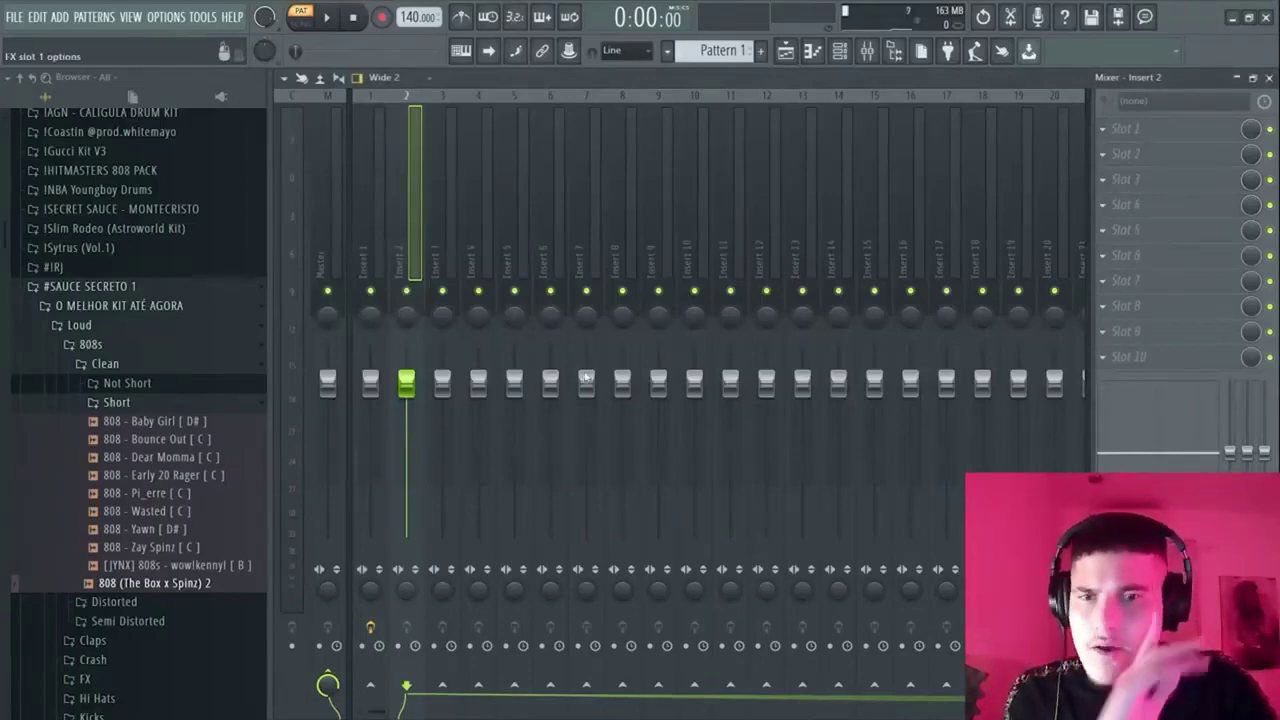
pyautogui.click(878, 427)
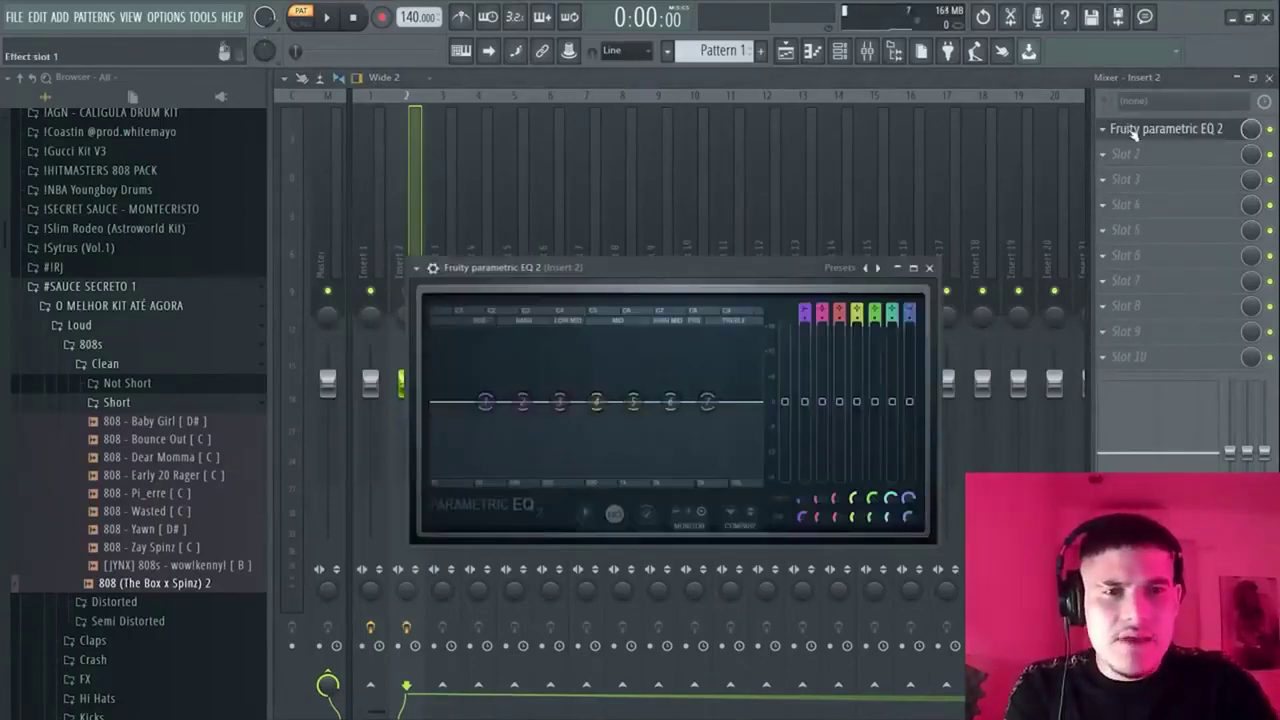
pyautogui.moveTo(1133, 133); pyautogui.dragTo(1133, 155)
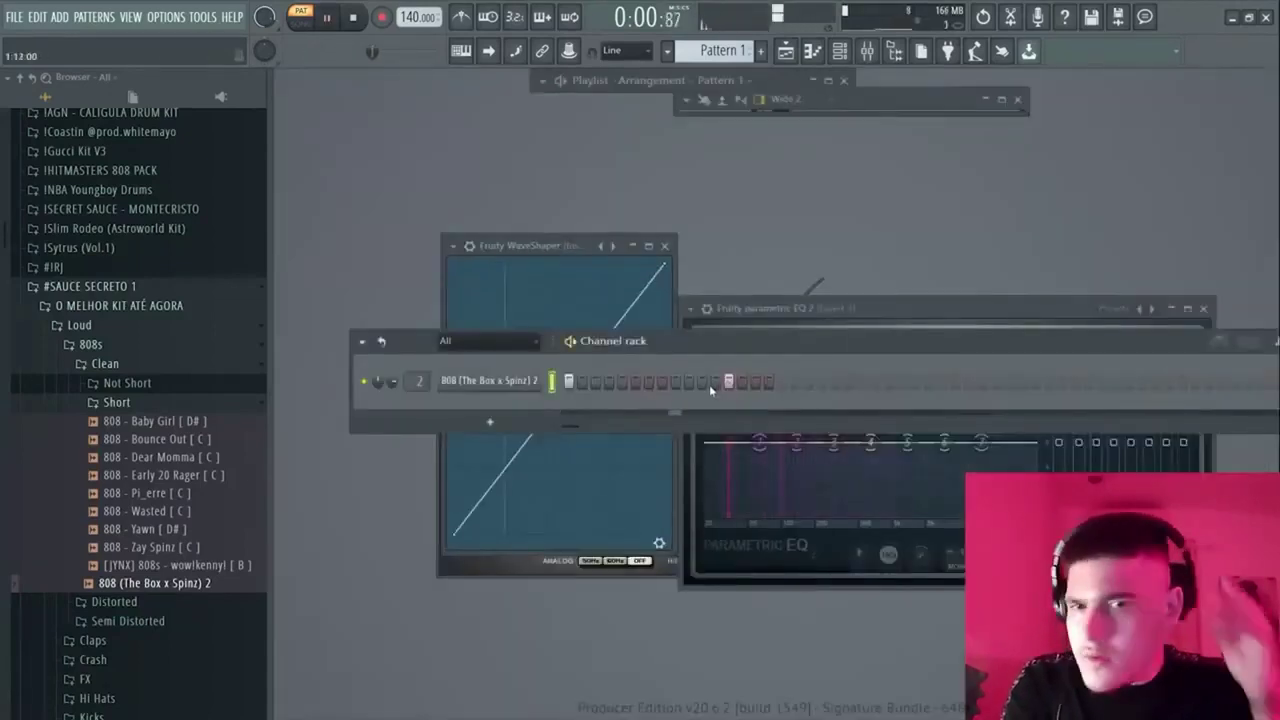
# Bend the Fruity WaveShaper curve strongly upward to distort the playing 808, comparing the signal in parametric EQ 2.
pyautogui.click(595, 303)
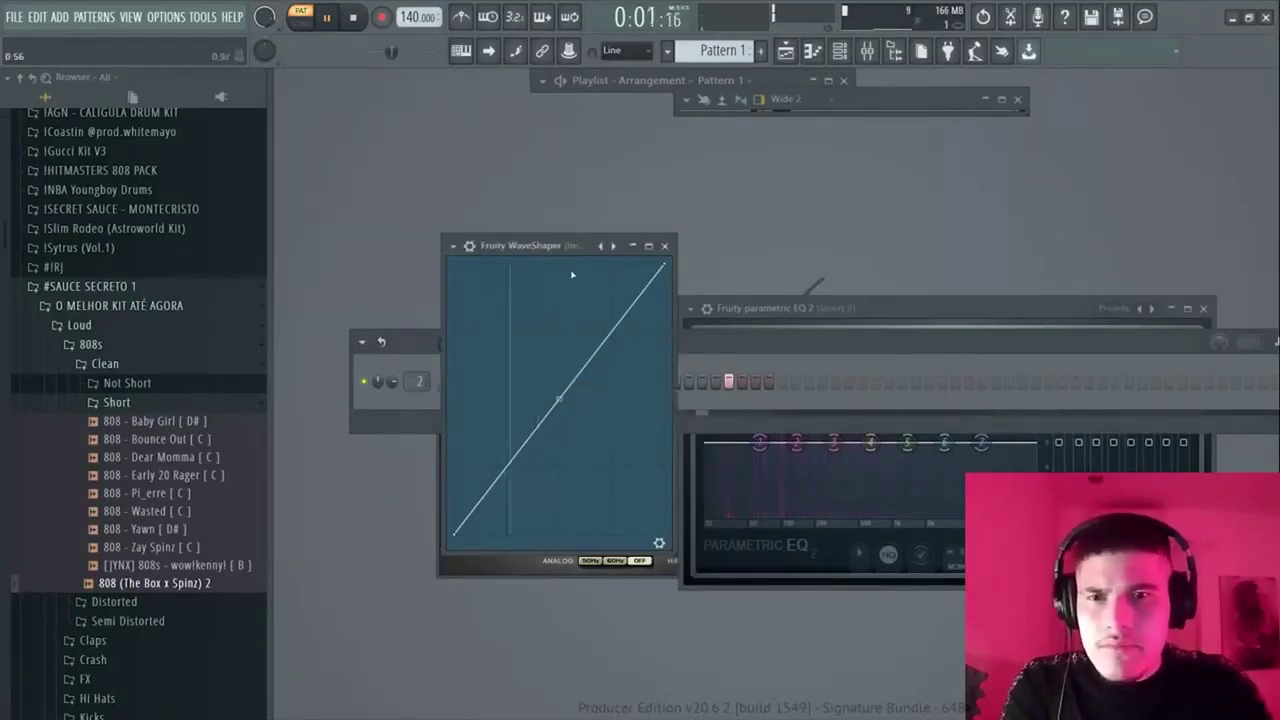
pyautogui.moveTo(667, 265)
pyautogui.mouseDown()
pyautogui.moveTo(667, 362)
pyautogui.moveTo(667, 265)
pyautogui.mouseUp()
pyautogui.moveTo(559, 399); pyautogui.dragTo(559, 264)
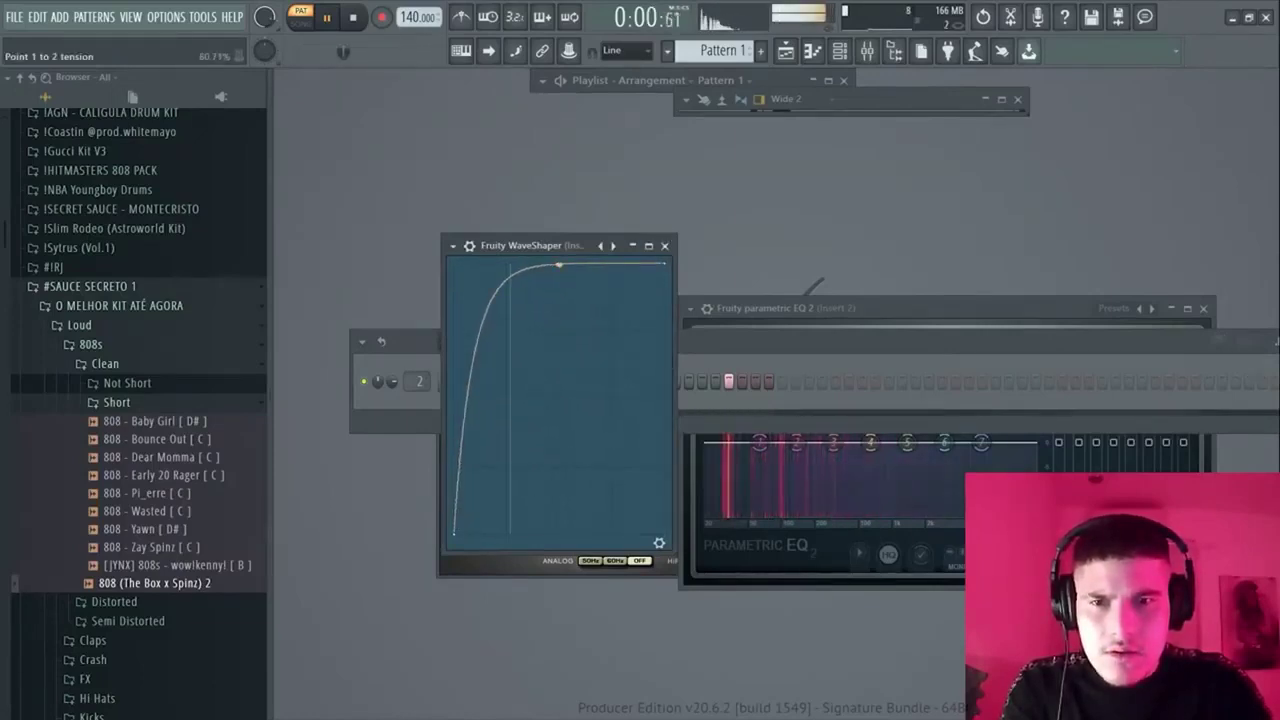
pyautogui.click(980, 312)
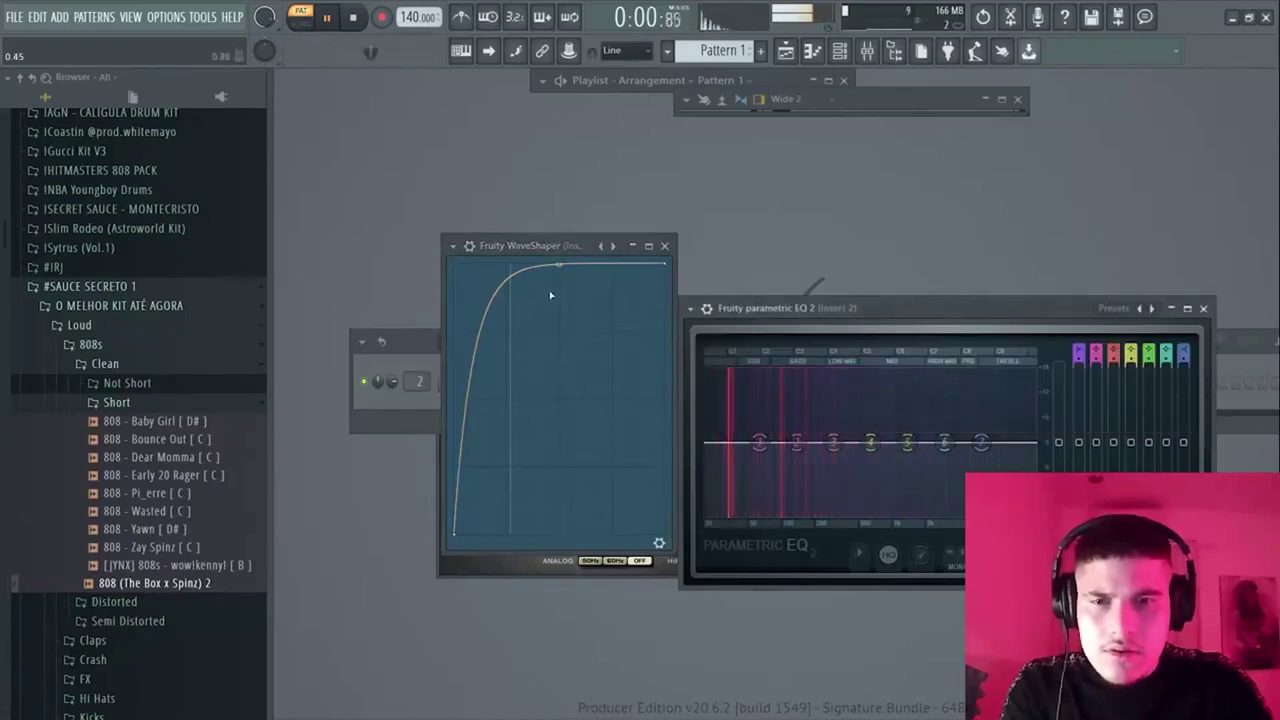
pyautogui.moveTo(559, 264)
pyautogui.mouseDown()
pyautogui.moveTo(559, 515)
pyautogui.moveTo(559, 264)
pyautogui.mouseUp()
pyautogui.press('space')
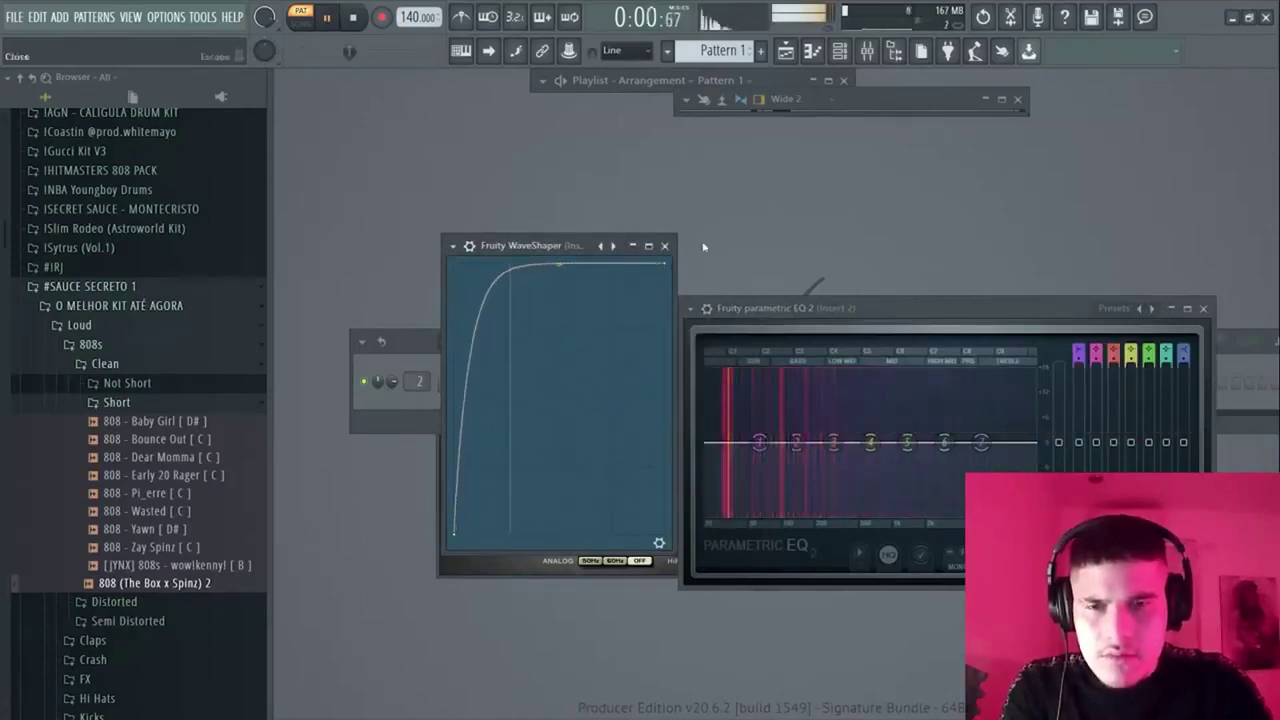
# Audition the 808 through Fruity Fast Dist with a reduced mix on mixer Insert 2, then close the effect window.
pyautogui.doubleClick(882, 106)
pyautogui.moveTo(618, 152); pyautogui.dragTo(418, 158)
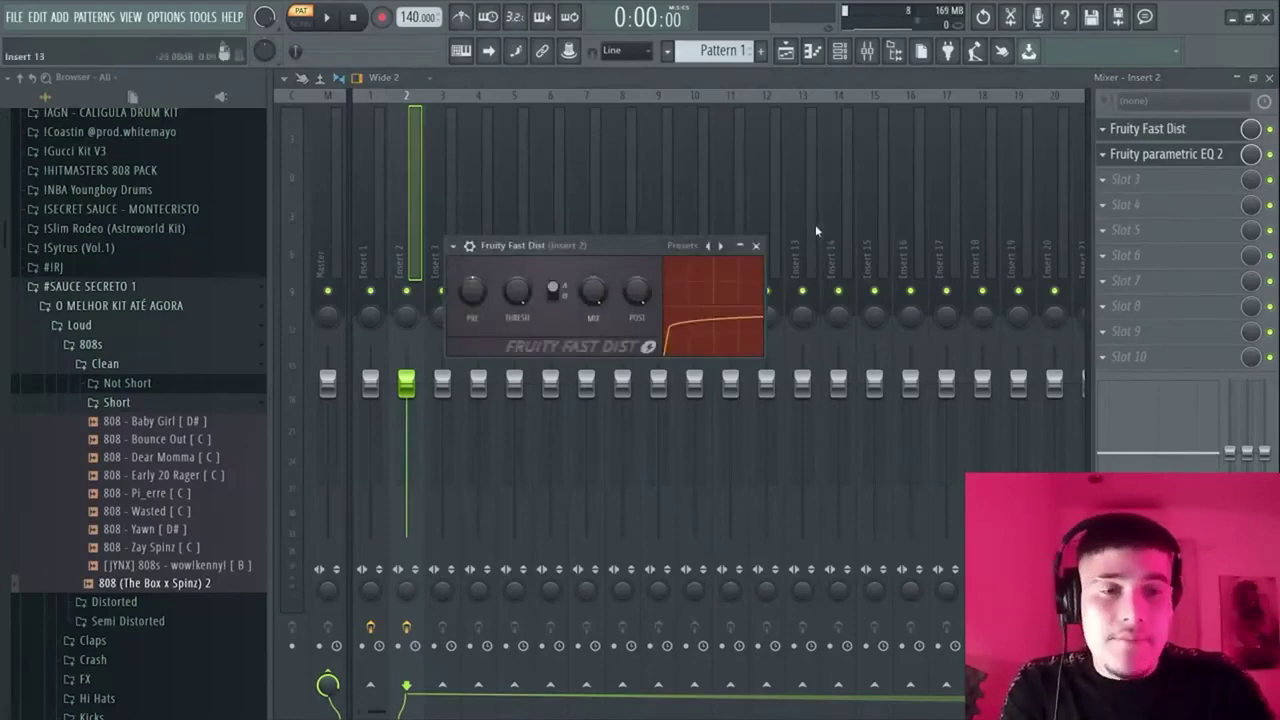
pyautogui.press('space')
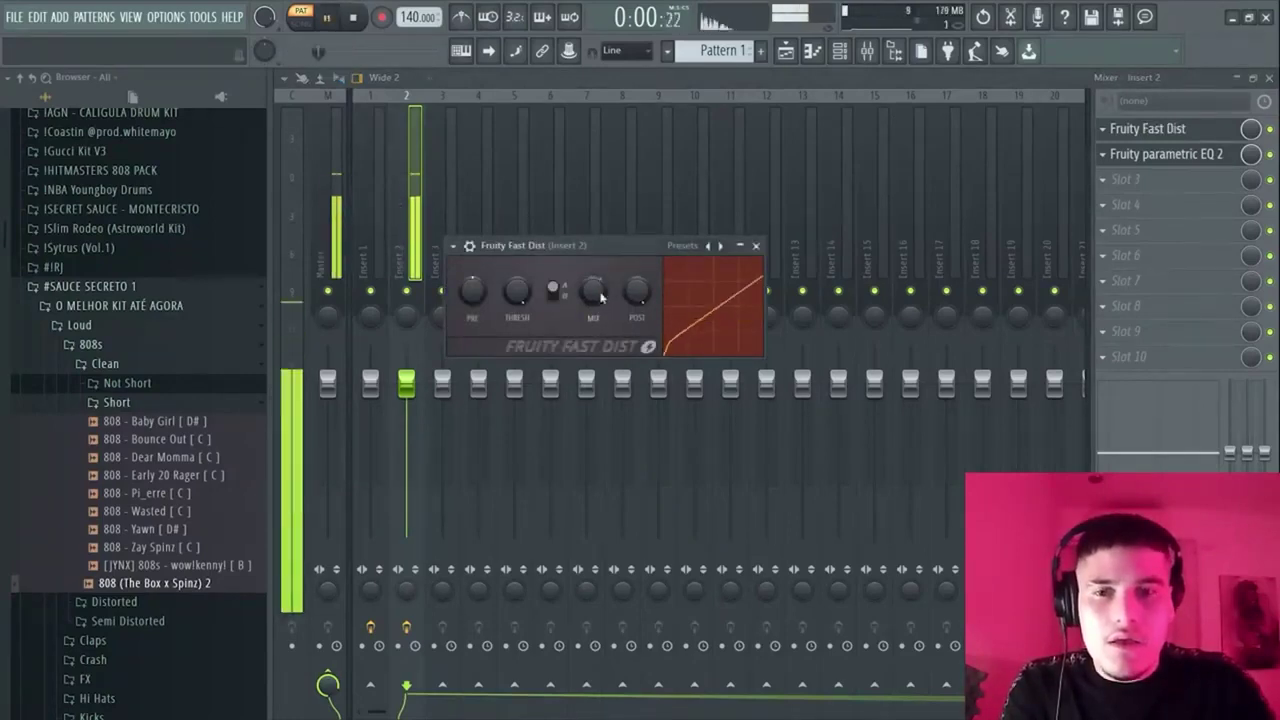
pyautogui.press('space')
pyautogui.press('space')
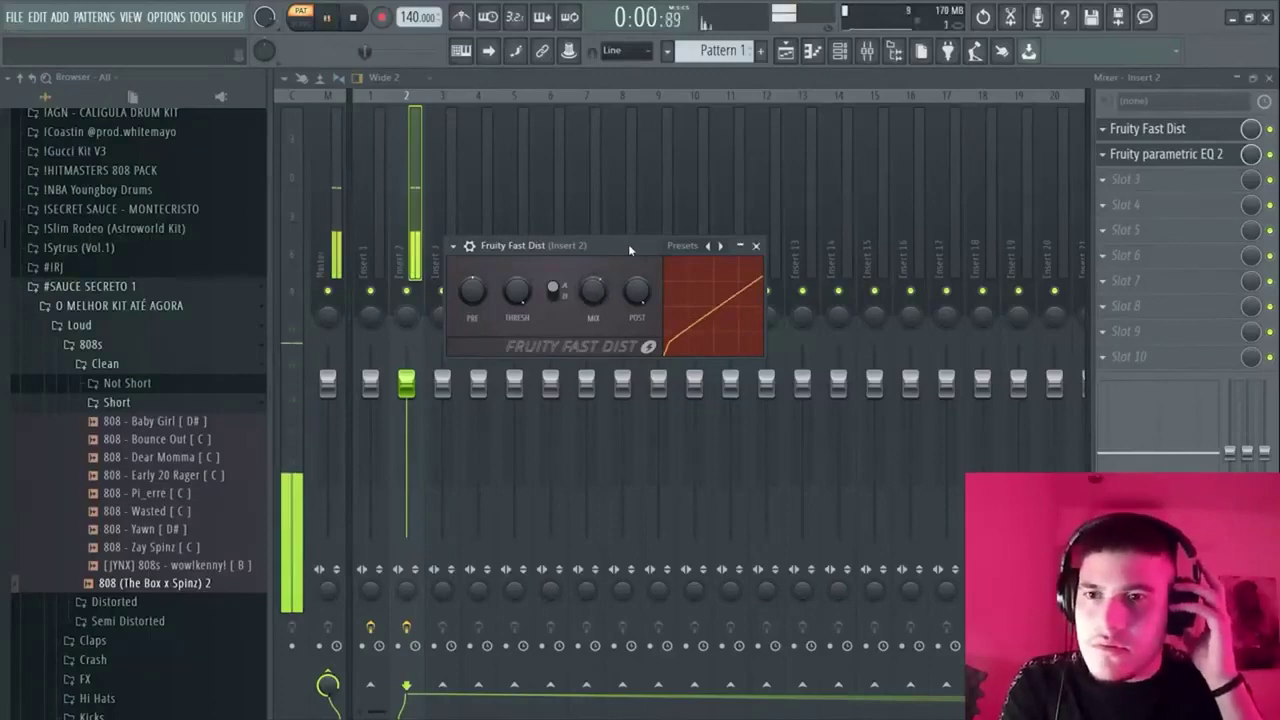
pyautogui.press('space')
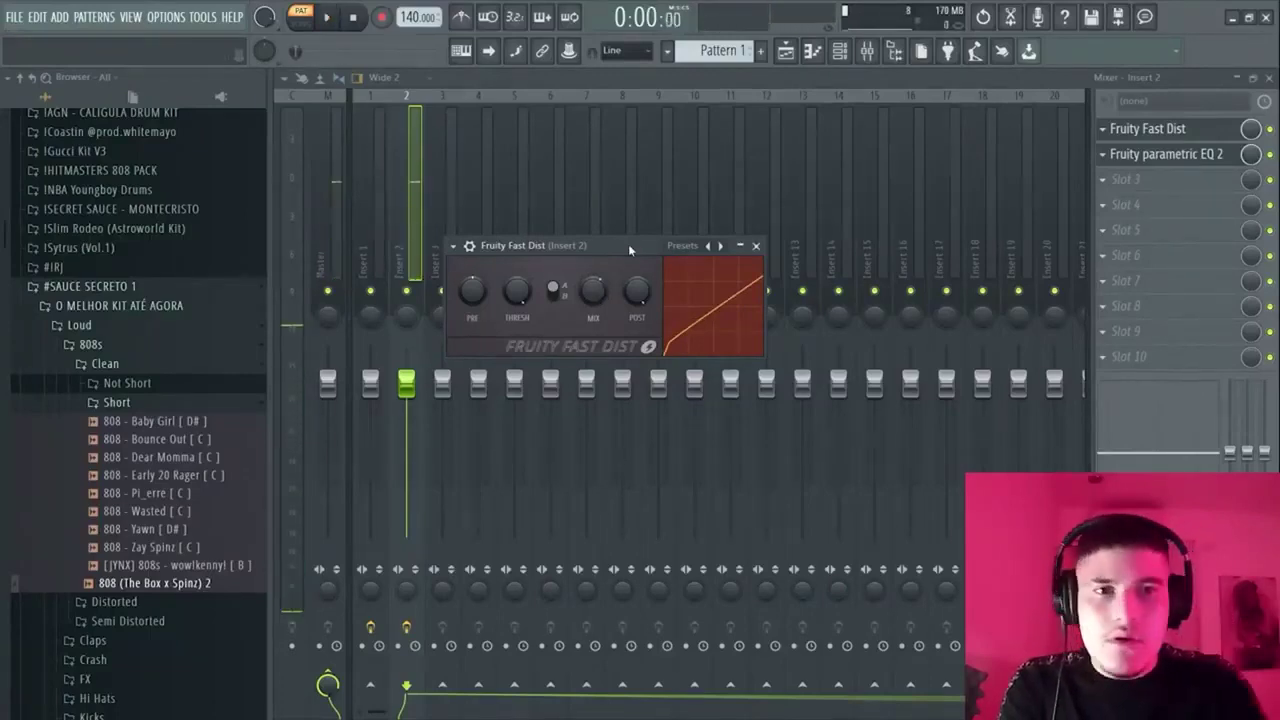
pyautogui.click(755, 246)
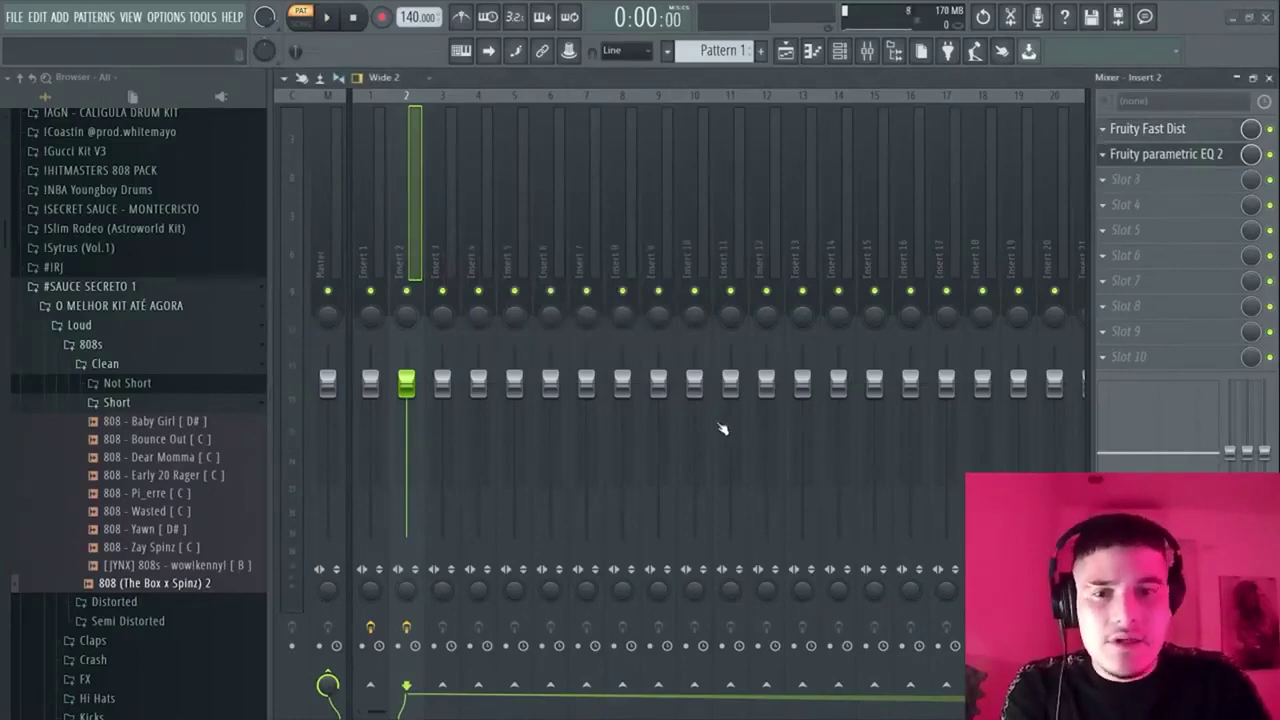
# Add the "[ARDIST] Vox - Ghast" and "Vox [ Uuuh ]" samples from the Vox > Other folder as new channels.
pyautogui.press('F6')
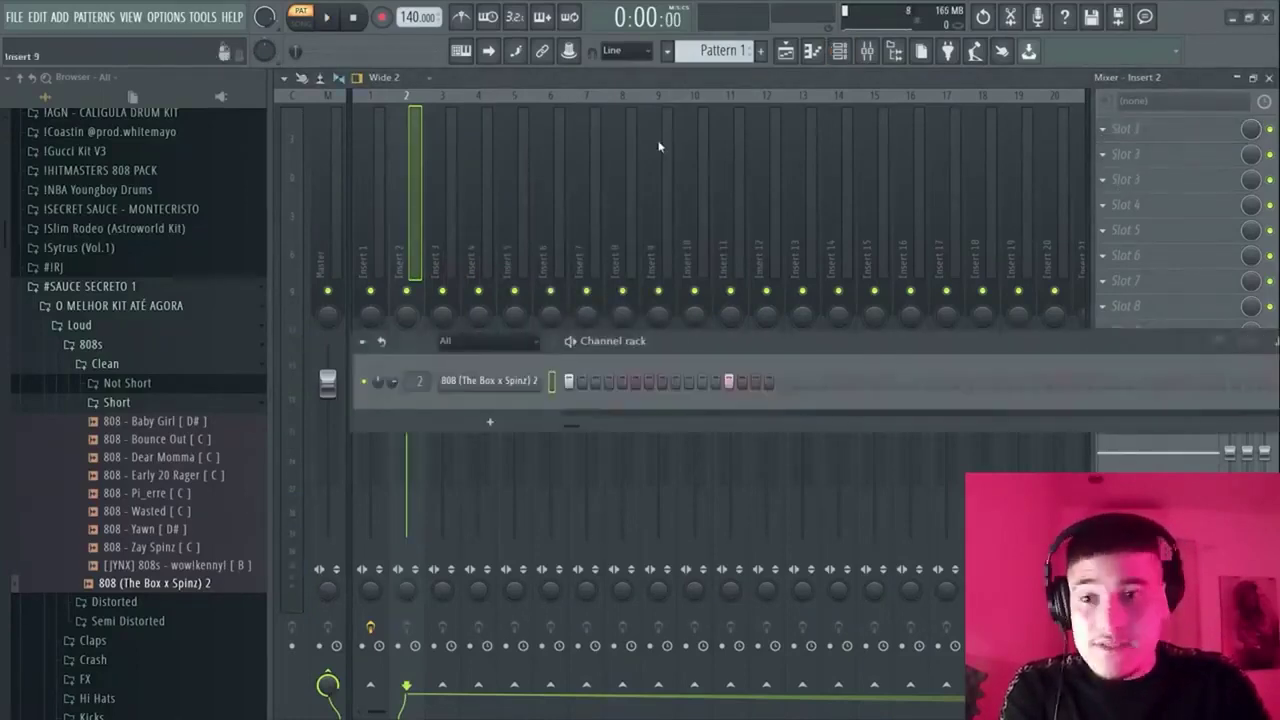
pyautogui.scroll(4, 127, 375)
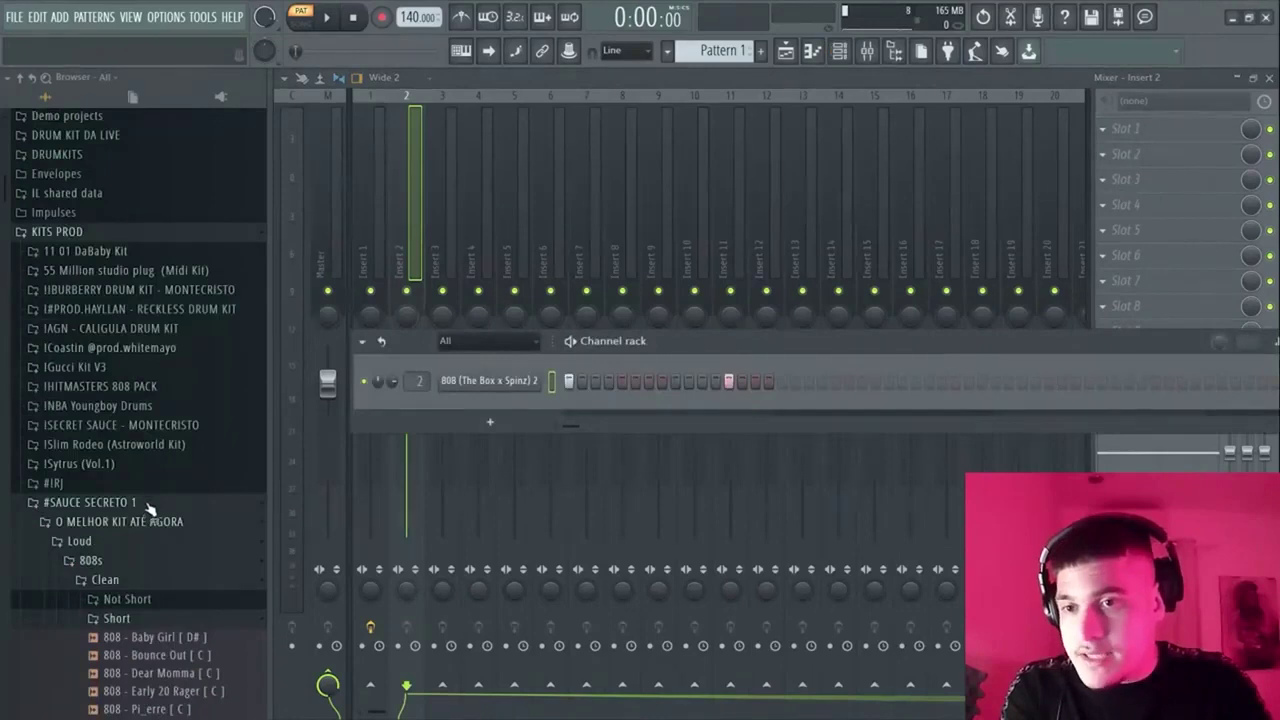
pyautogui.click(153, 566)
pyautogui.scroll(-4, 150, 588)
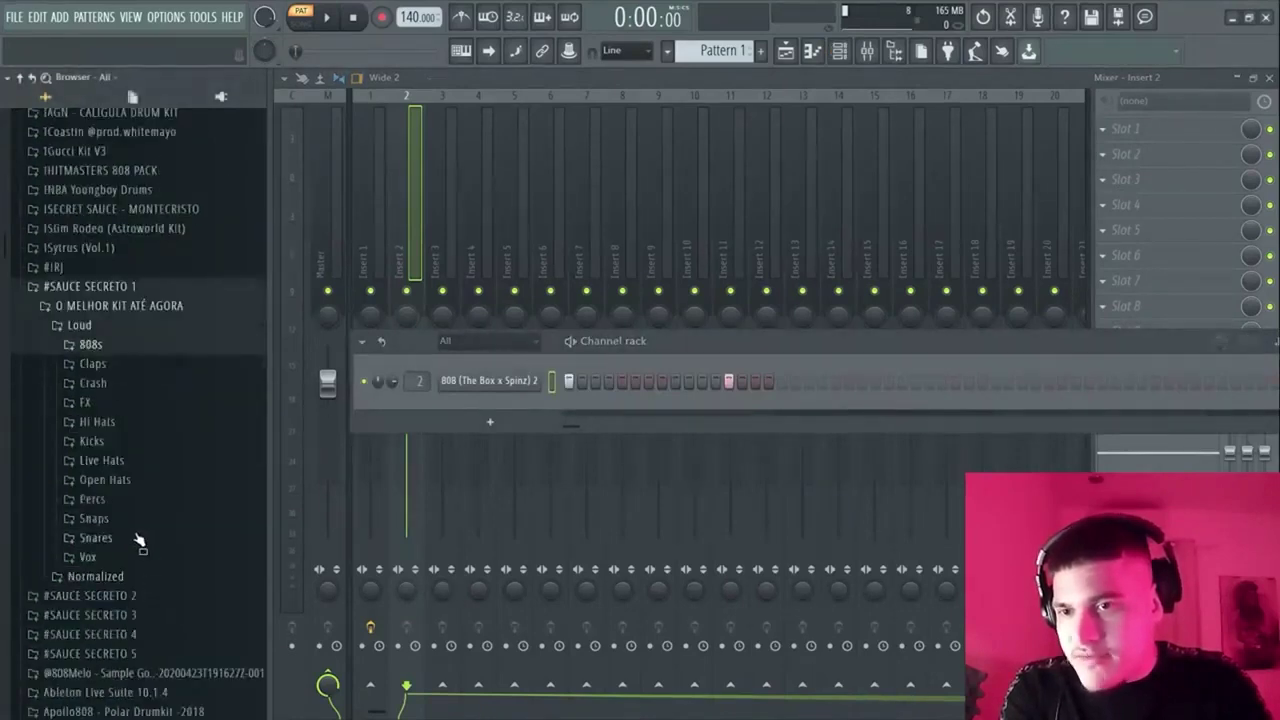
pyautogui.click(136, 558)
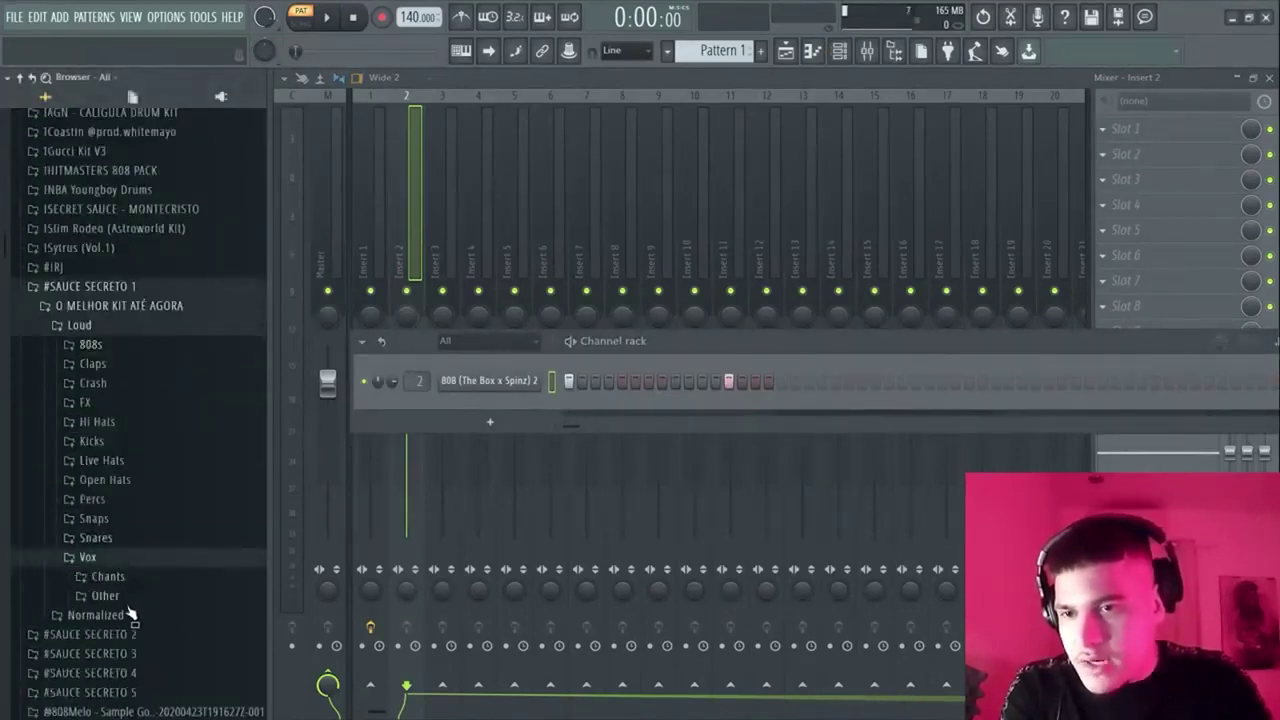
pyautogui.click(105, 595)
pyautogui.doubleClick(141, 614)
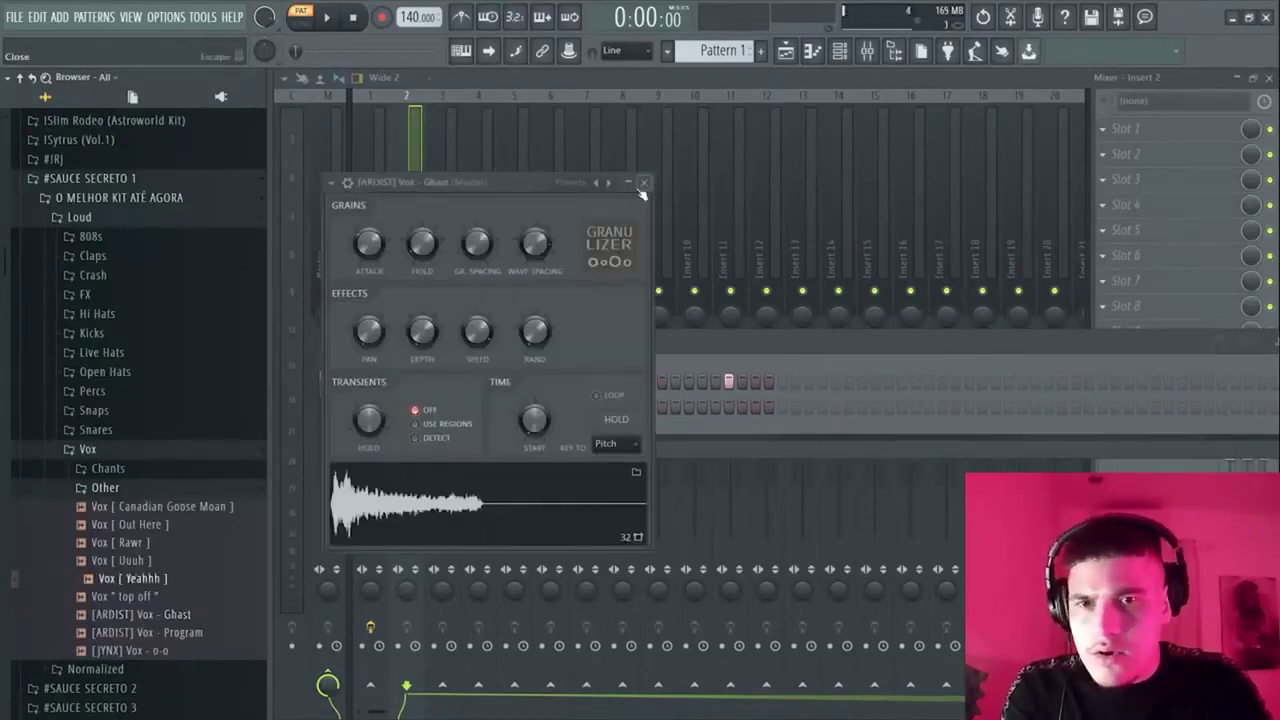
pyautogui.click(643, 184)
pyautogui.moveTo(125, 560); pyautogui.dragTo(502, 430)
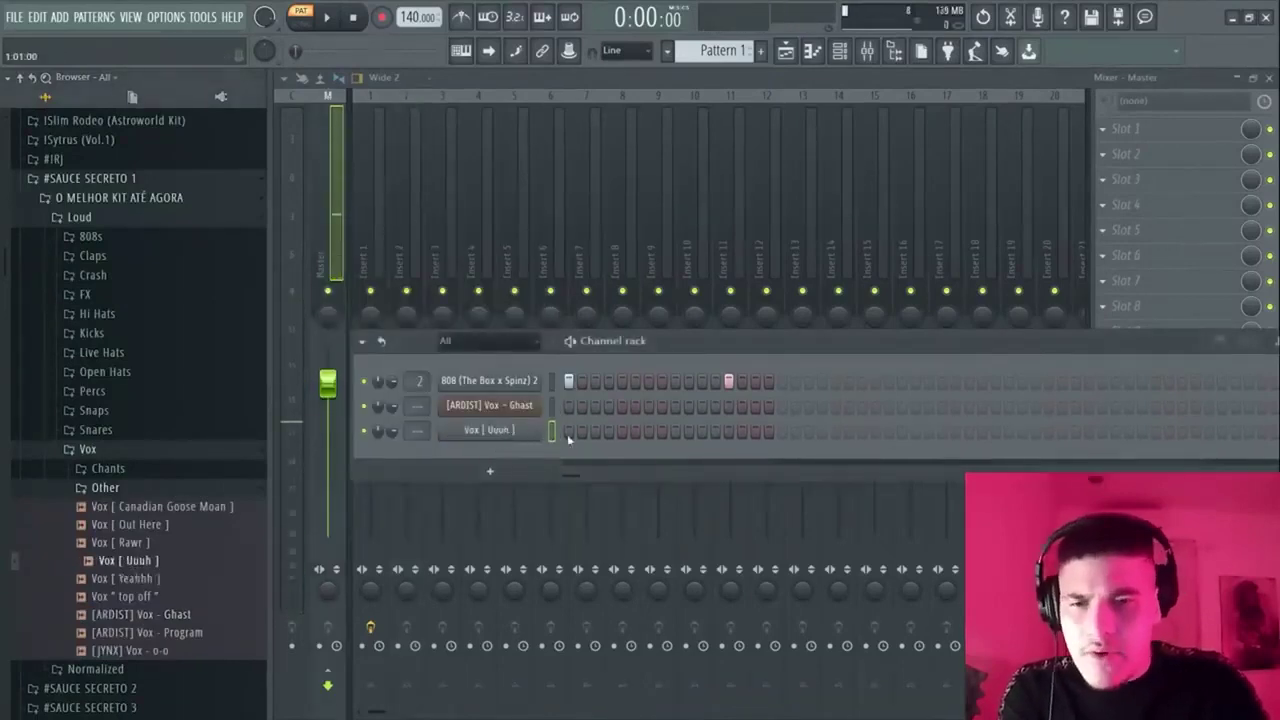
# Remove the 808's hit on step 13 and place a "Vox [ Uuuh ]" hit on step 1 of the pattern.
pyautogui.rightClick(728, 382)
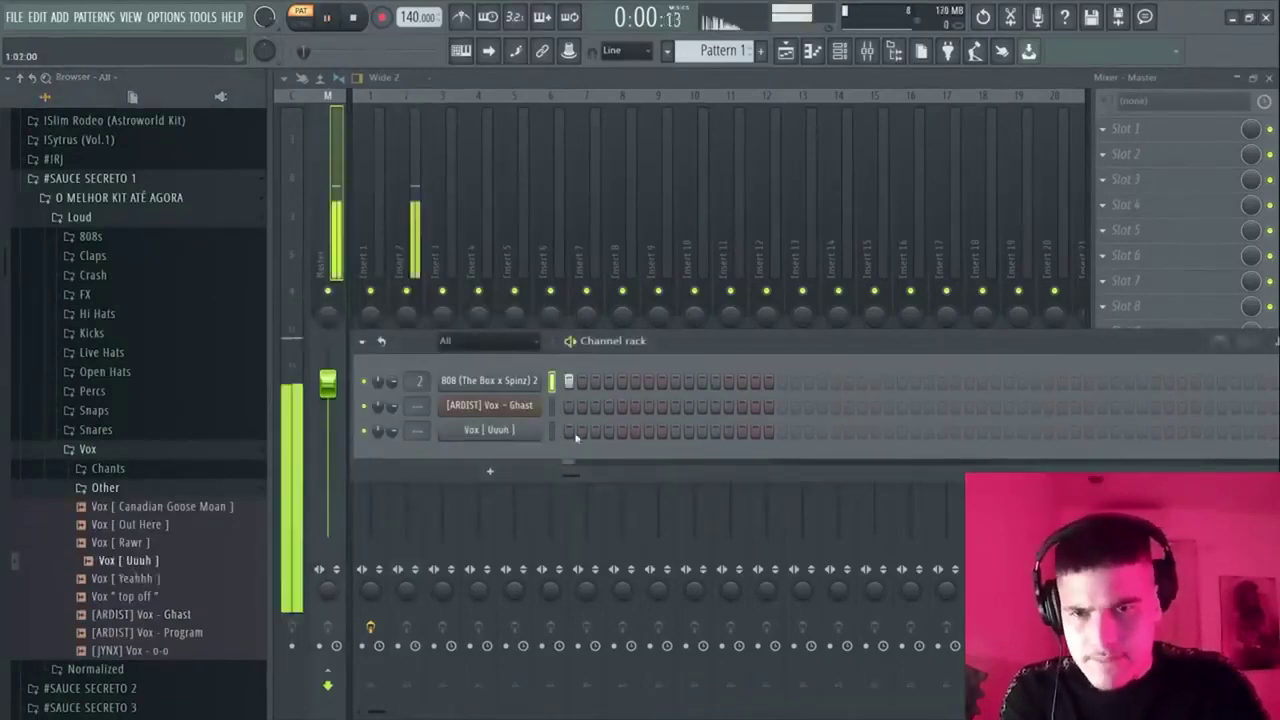
pyautogui.click(570, 432)
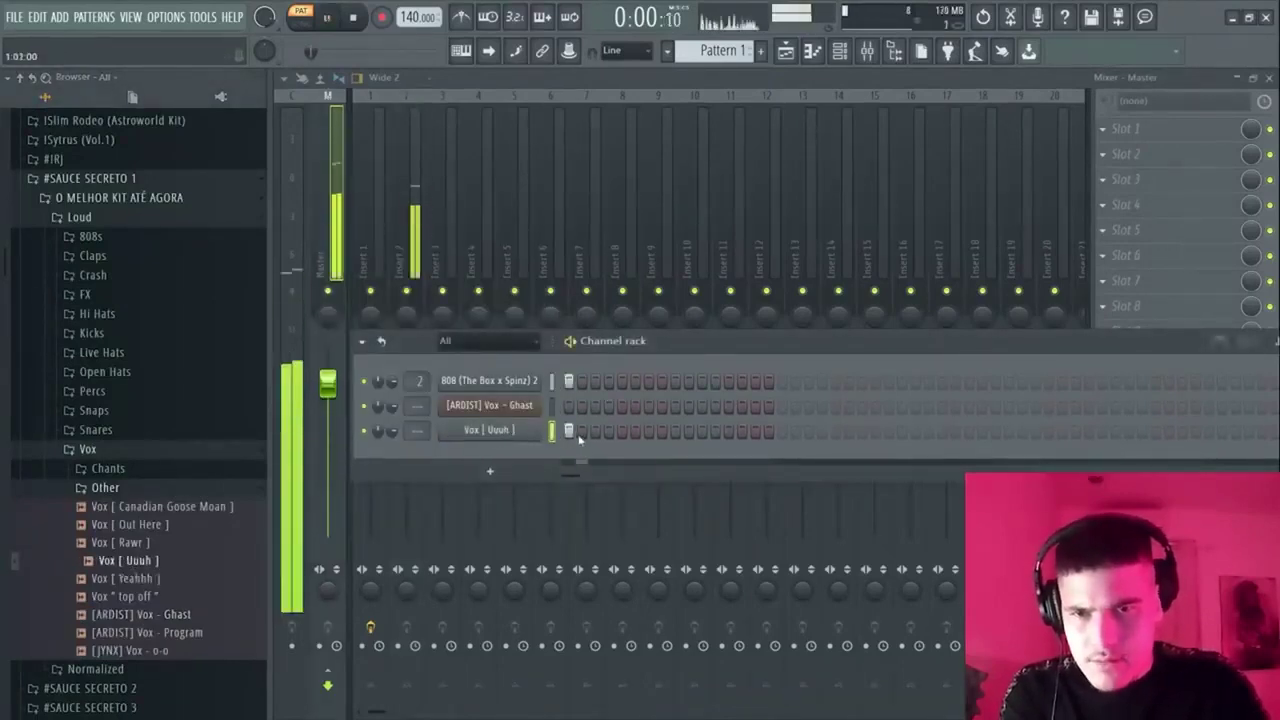
pyautogui.press('space')
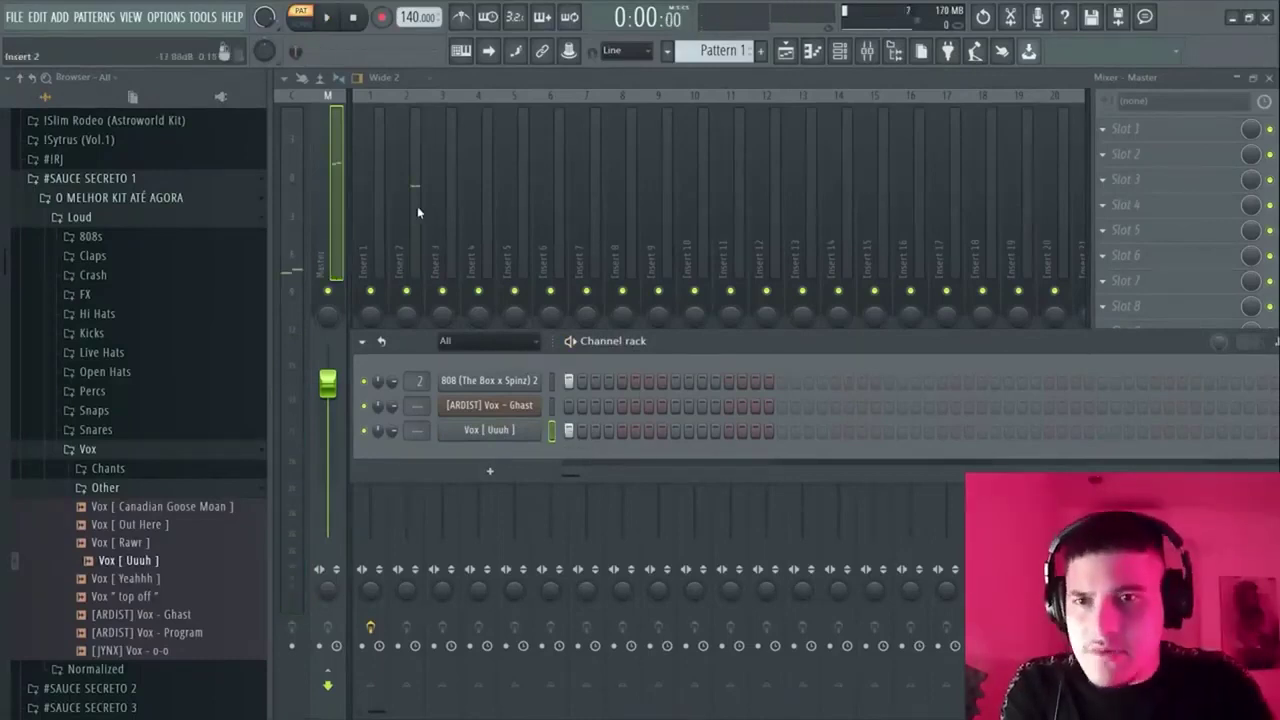
# Route the "Vox [ Uuuh ]" channel to mixer track 3.
pyautogui.click(450, 185)
pyautogui.hotkey('ctrl', 'l')
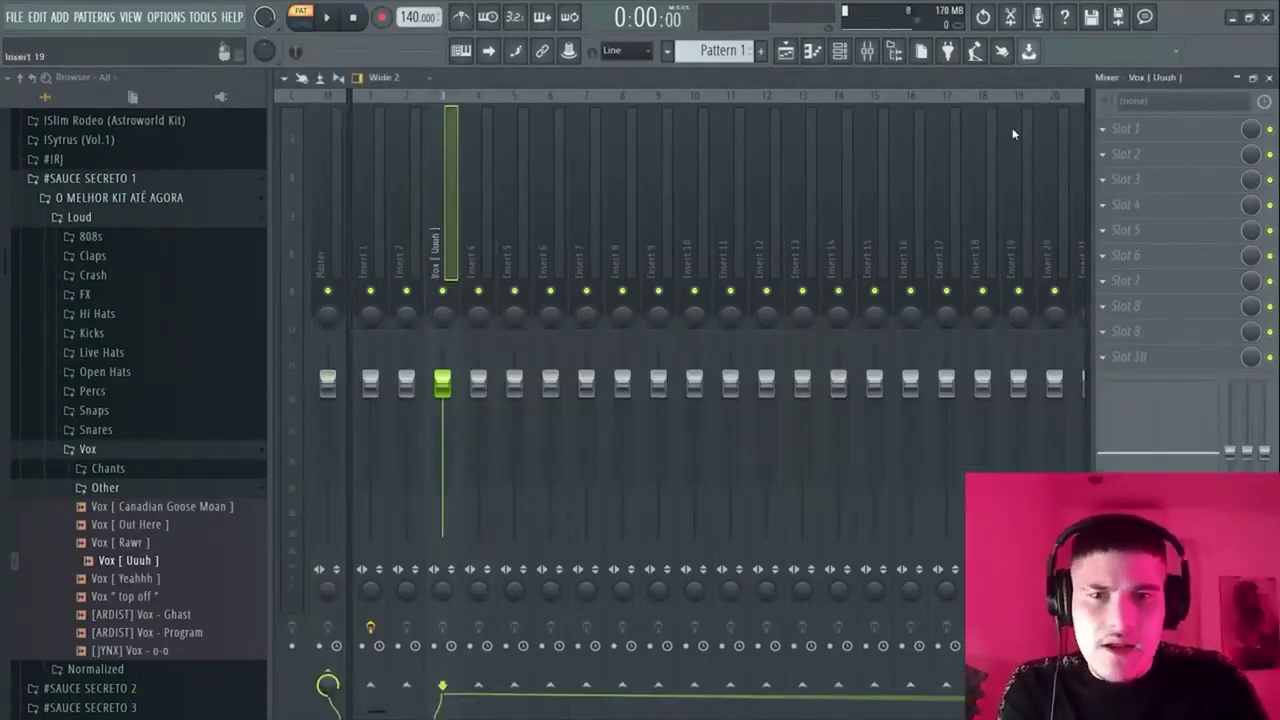
# Audition the vocal through Aphex Vintage Exciter Stereo on its mixer track, setting AX Mix to 4.82.
pyautogui.press('space')
pyautogui.press('space')
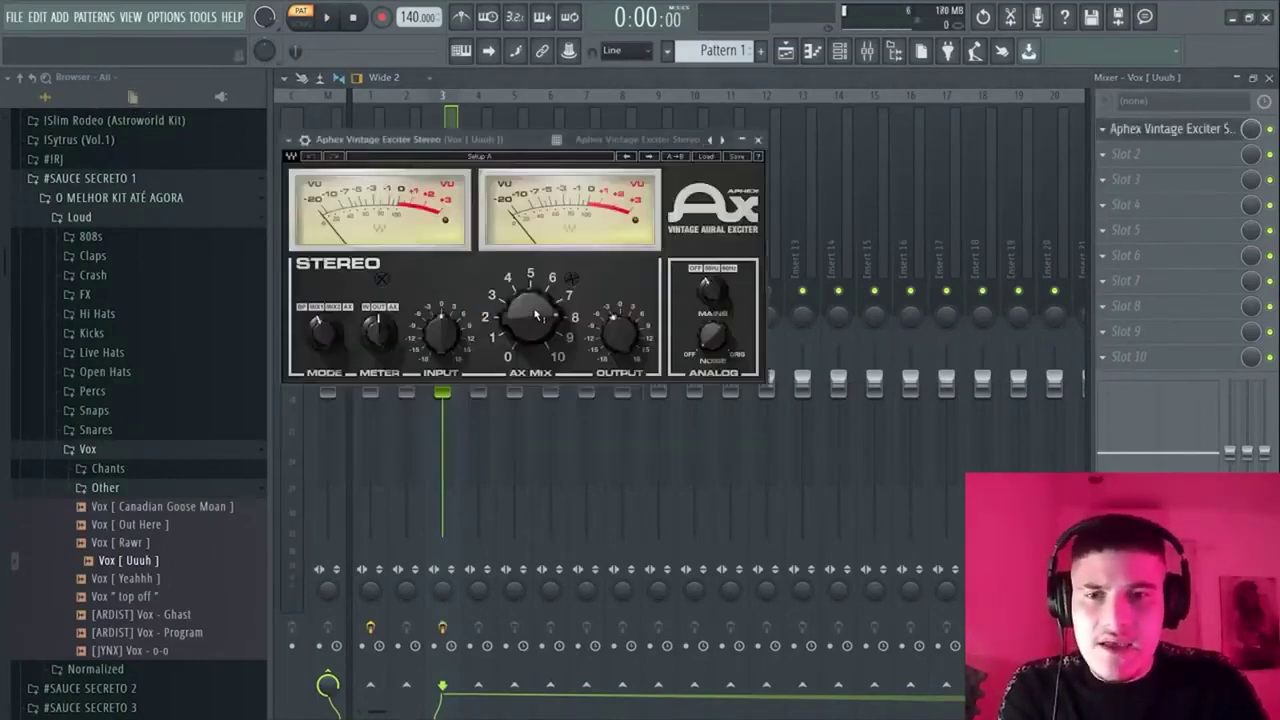
pyautogui.press('space')
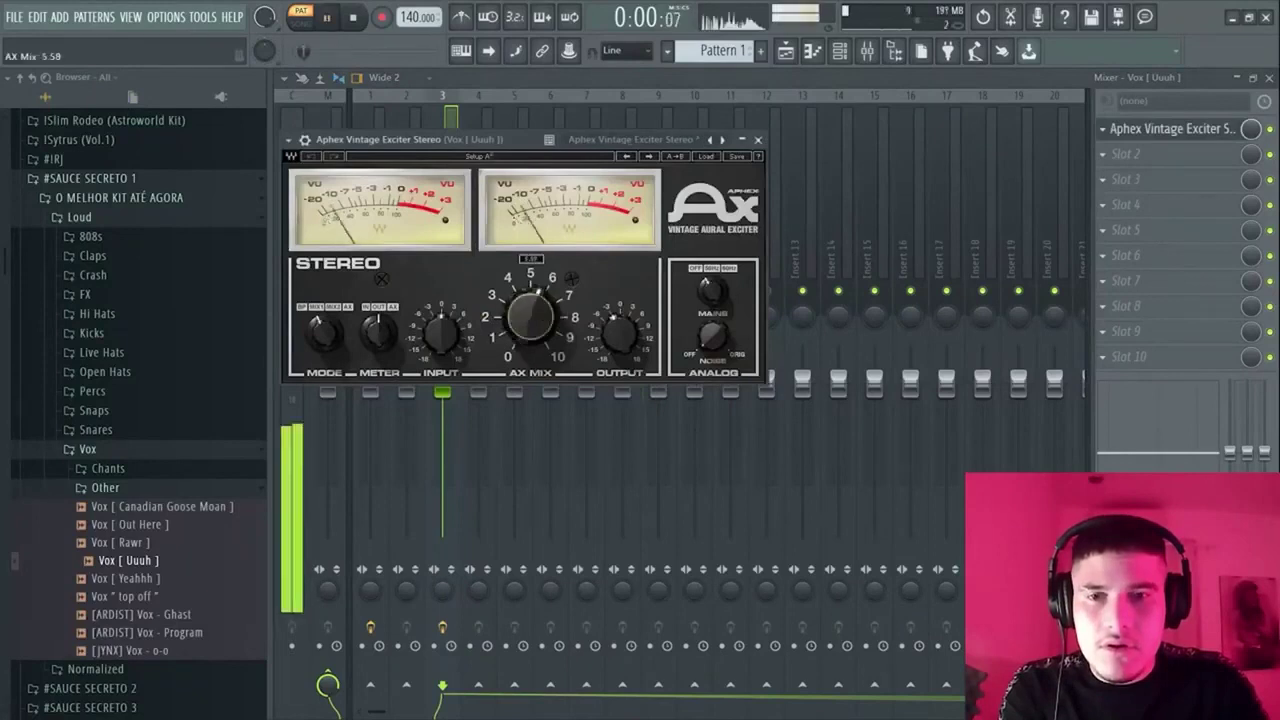
pyautogui.press('space')
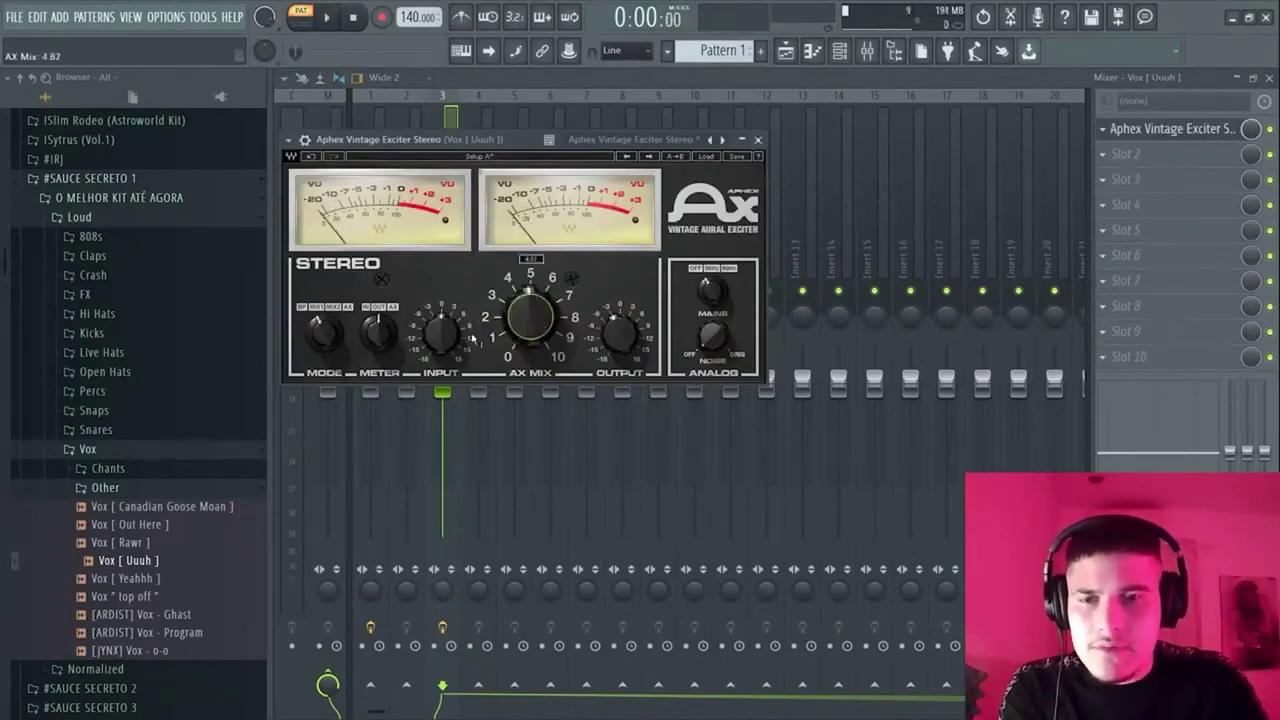
# Play the vocal while lowering the exciter's Output to -8.1 dB and adjusting its AX Mix.
pyautogui.press('space')
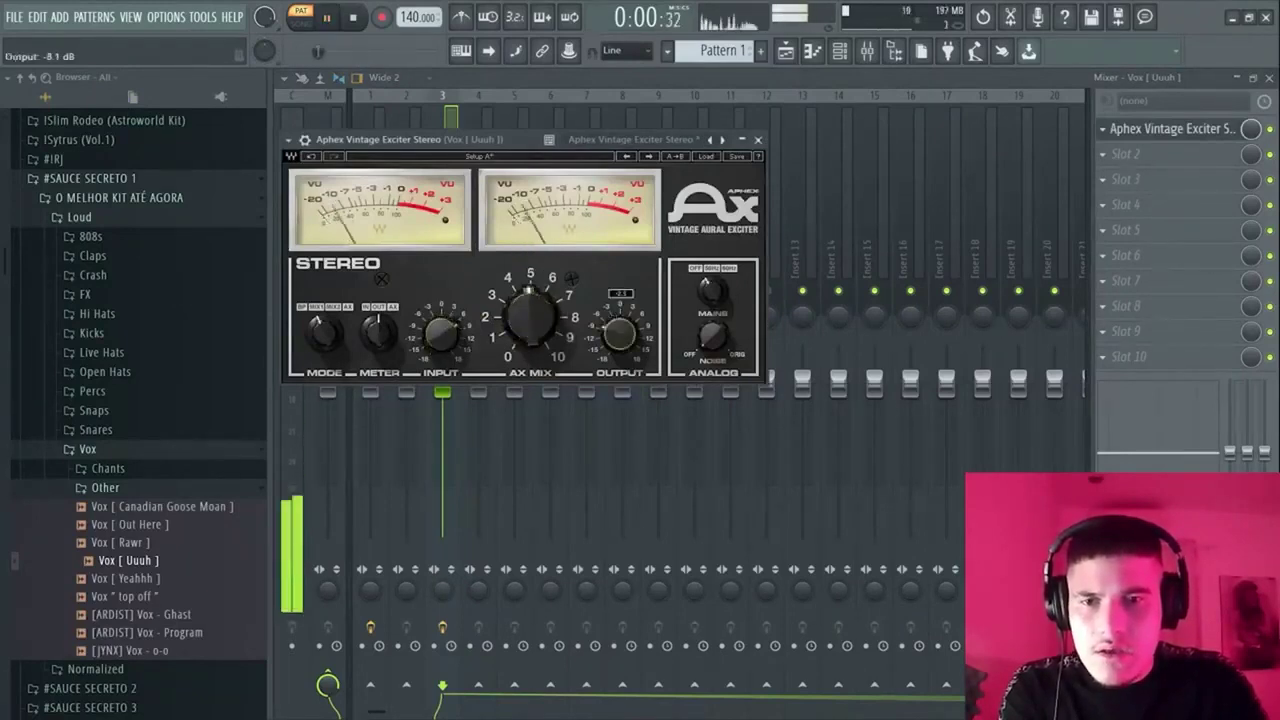
pyautogui.moveTo(531, 318); pyautogui.dragTo(534, 296)
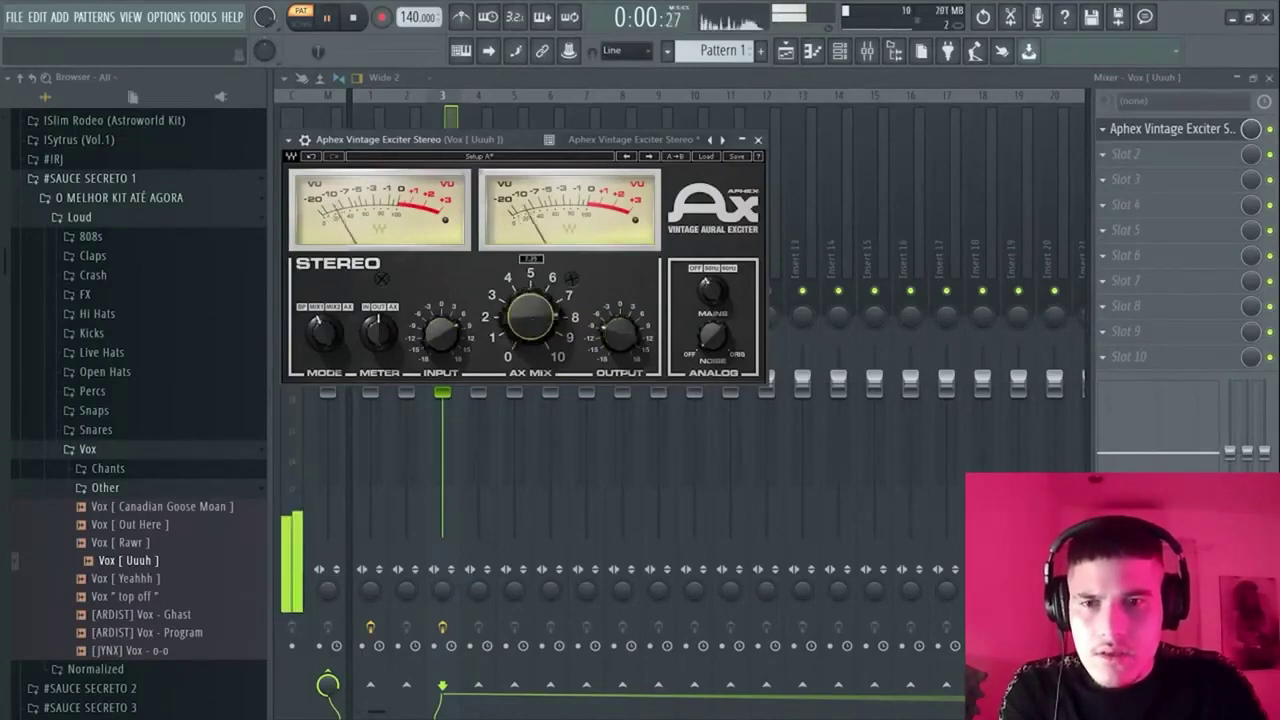
pyautogui.press('space')
# Dismiss the exciter's window, solo the "Vox [ Uuuh ]" mixer track and play it with its effects active.
pyautogui.click(457, 115)
pyautogui.press('s')
pyautogui.press('space')
pyautogui.press('space')
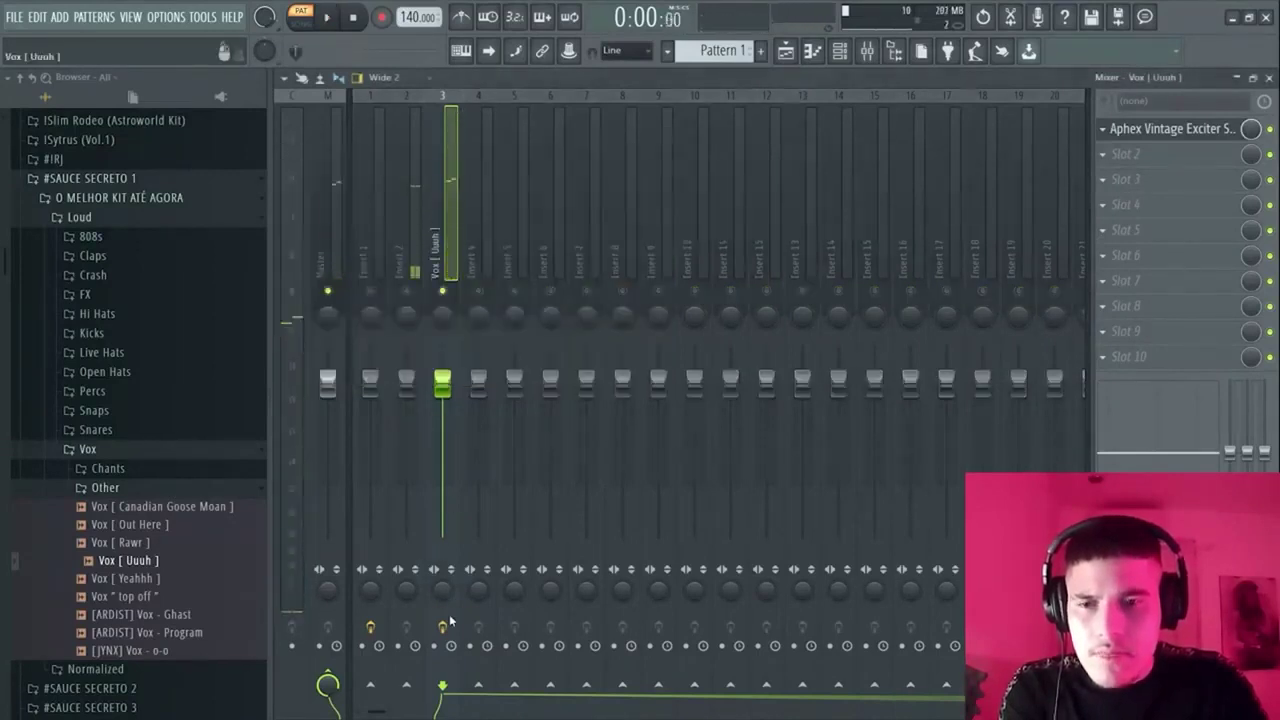
# Compare the soloed vocal with all of its mixer track's effects bypassed and with them enabled again.
pyautogui.press('space')
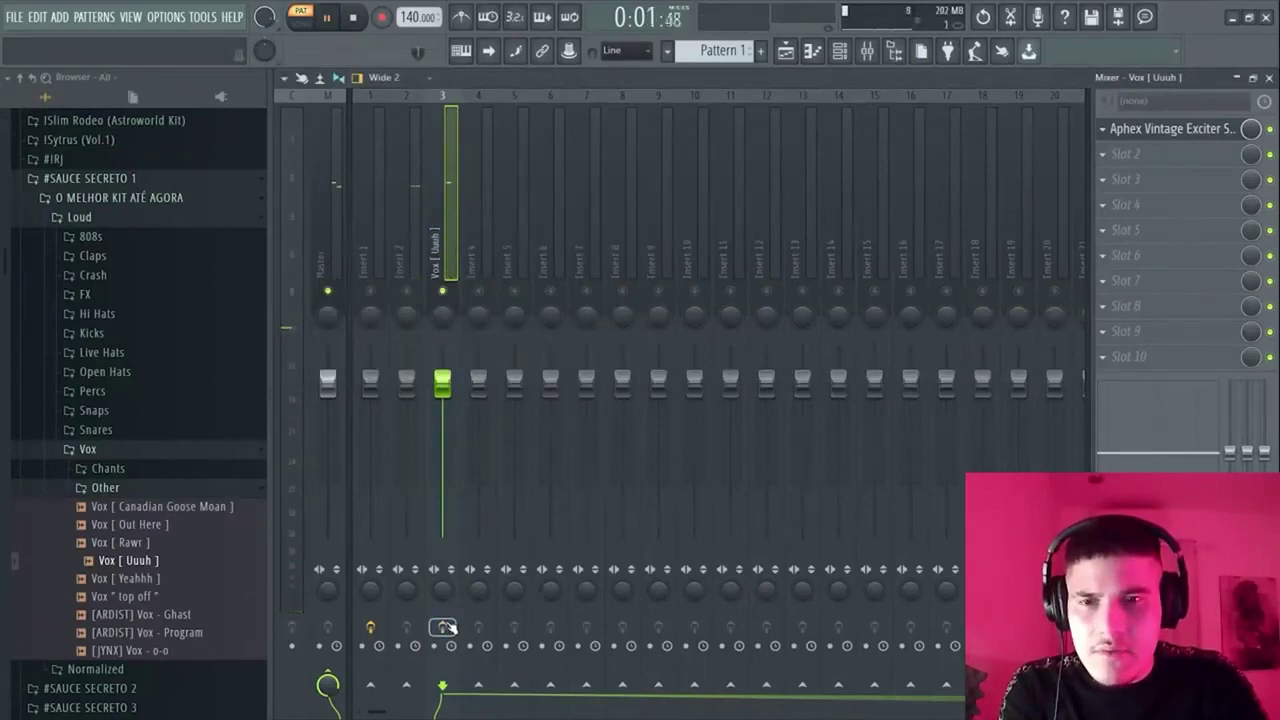
pyautogui.press('space')
pyautogui.press('space')
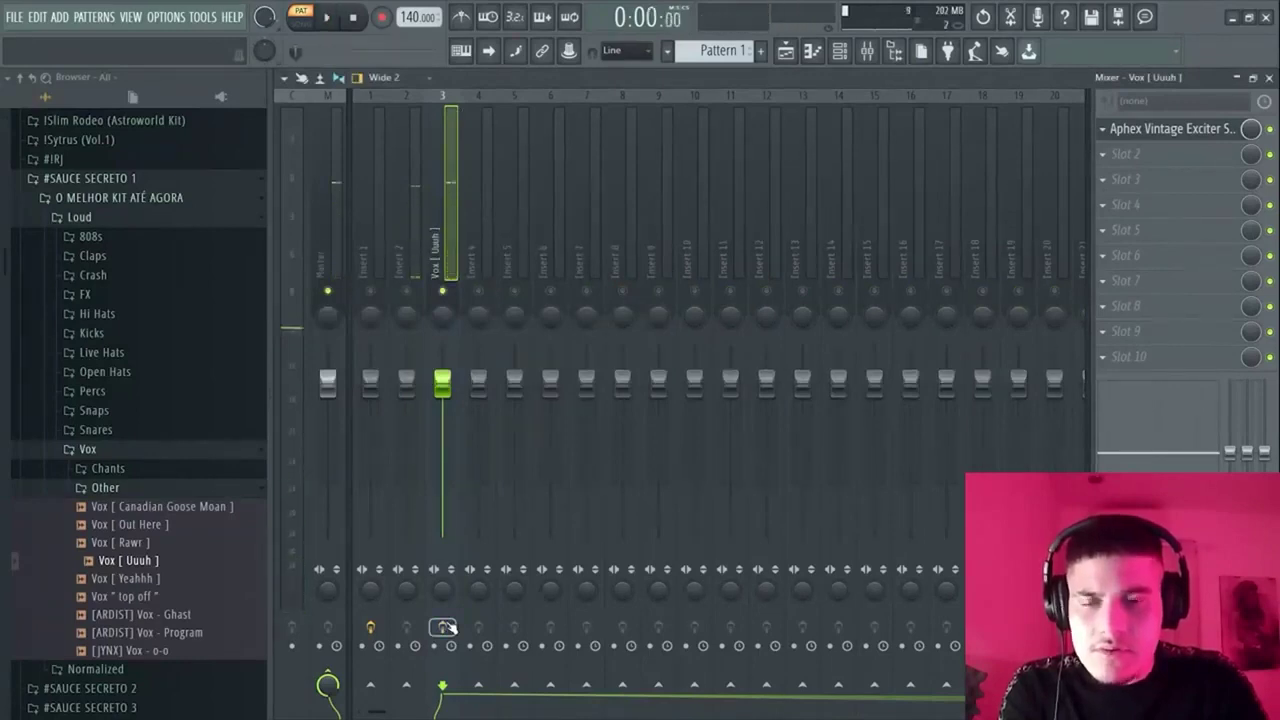
pyautogui.click(446, 627)
pyautogui.press('space')
pyautogui.press('space')
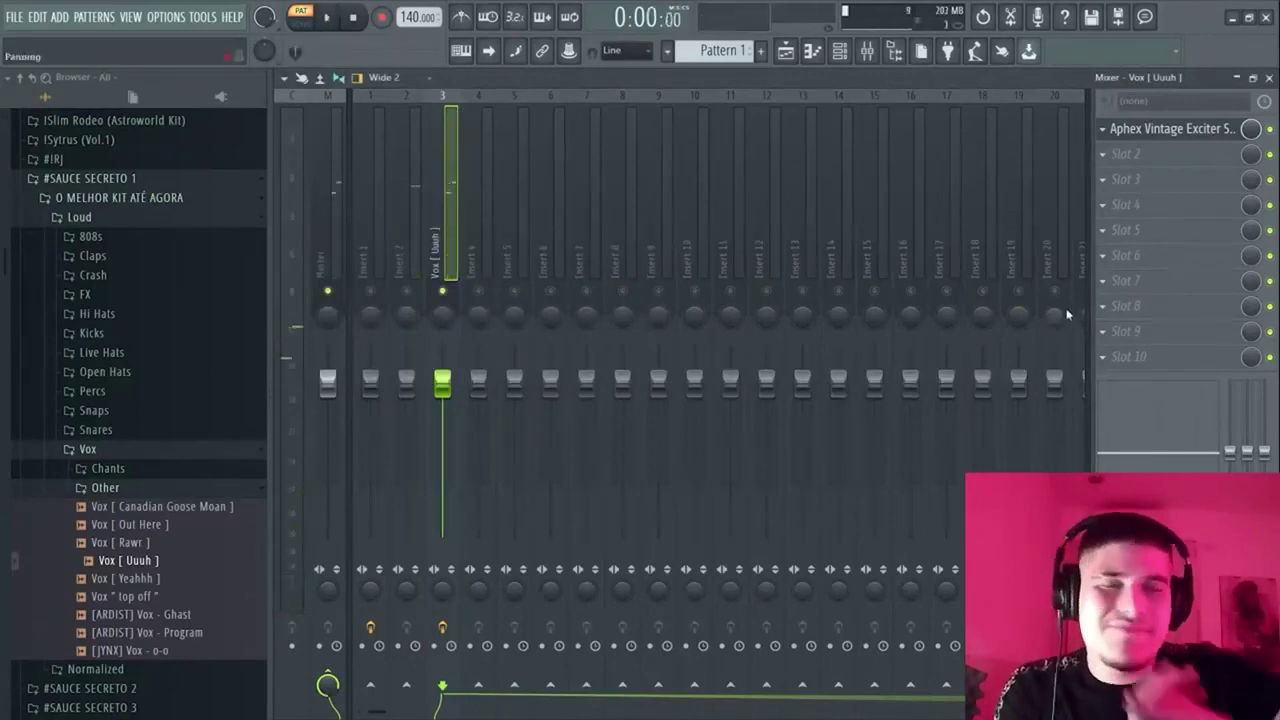